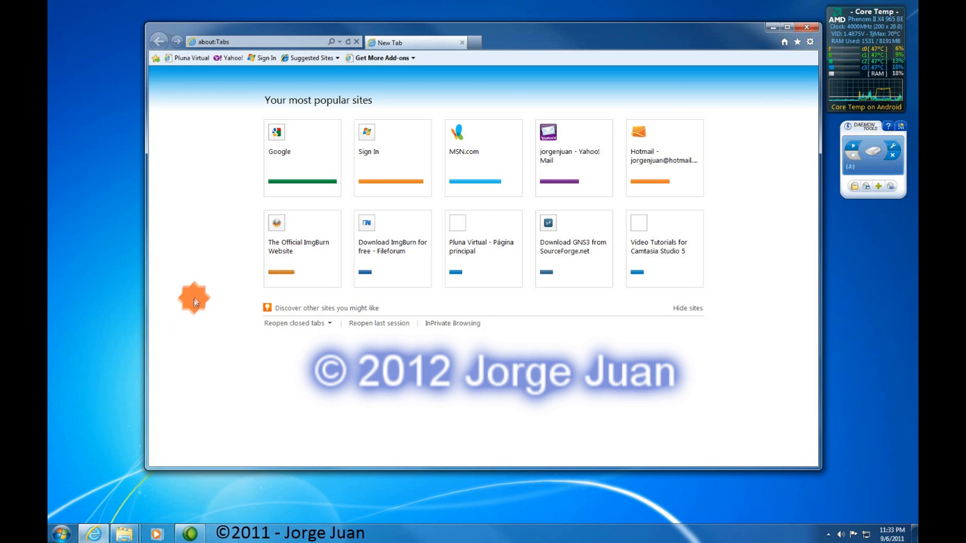
# Step: Open Google and search the web for GNS3
pyautogui.click(282, 172)
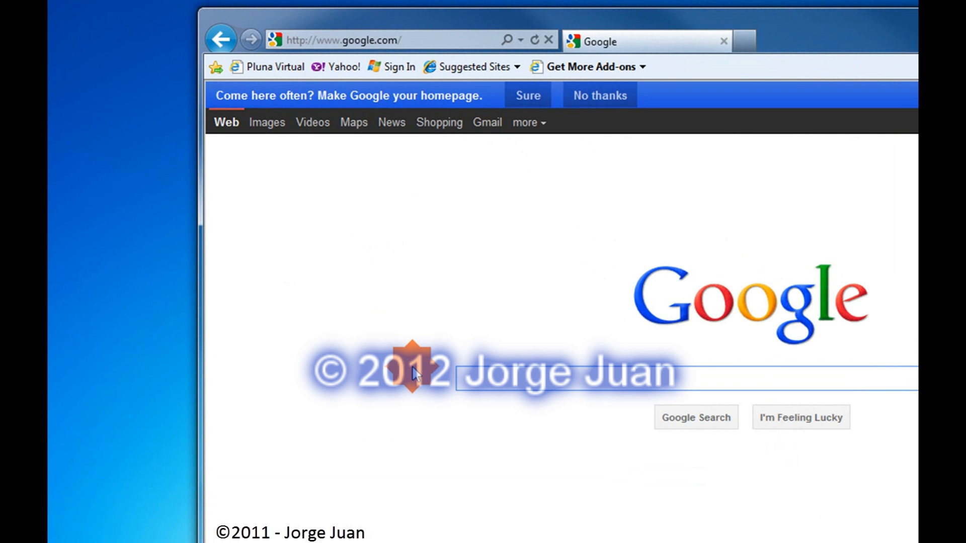
pyautogui.rightClick(464, 378)
pyautogui.click(517, 452)
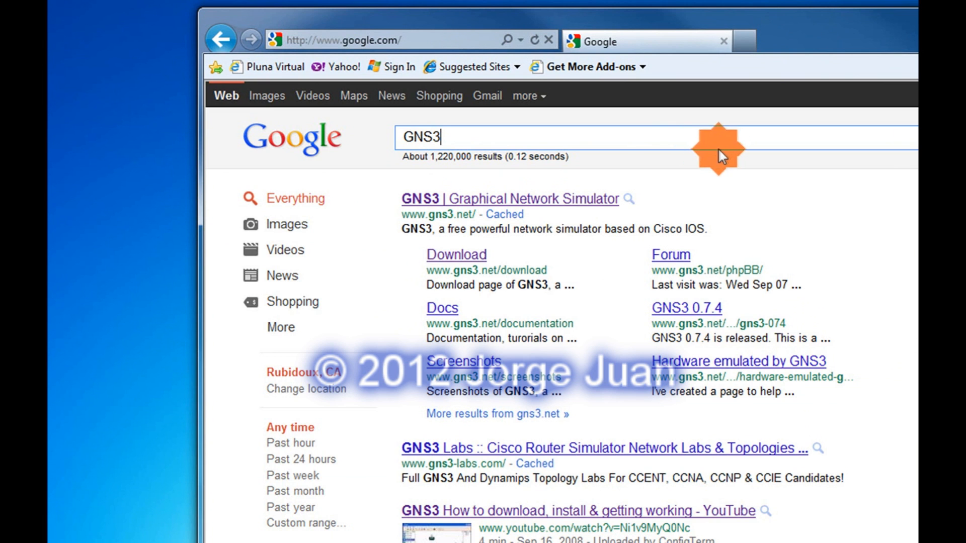
# Step: Download GNS3 v0.7.4 all-in-one for Windows from the GNS3 download page and select its installer in the Downloads folder
pyautogui.click(499, 139)
pyautogui.click(456, 352)
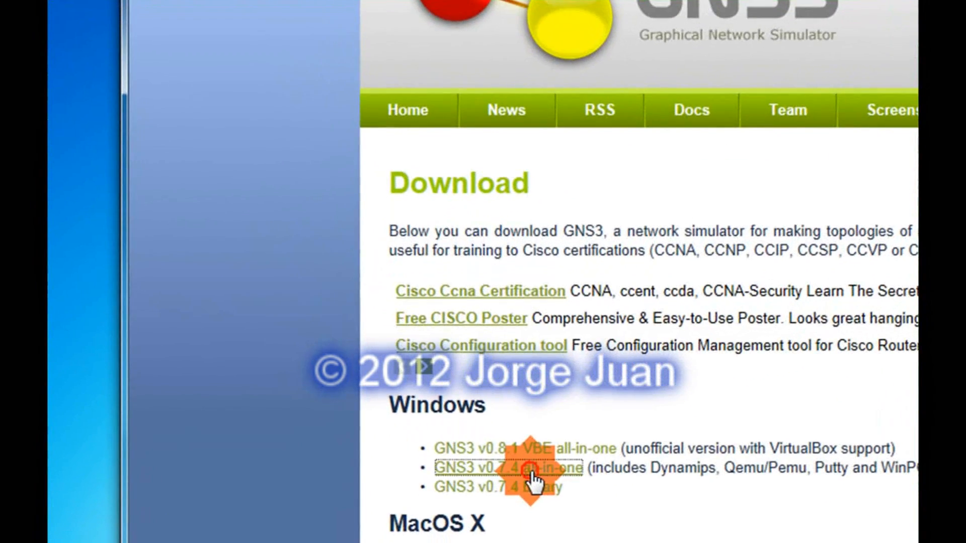
pyautogui.click(510, 510)
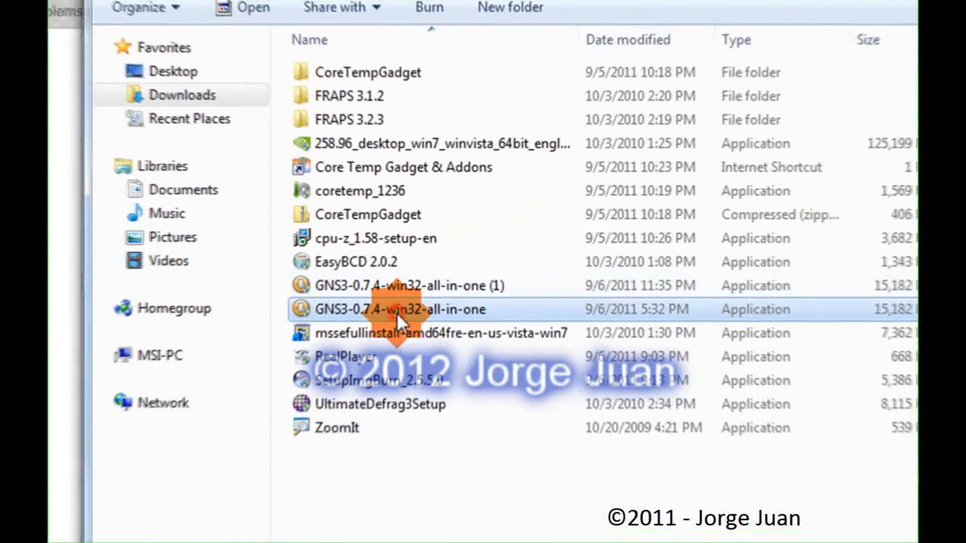
pyautogui.click(408, 256)
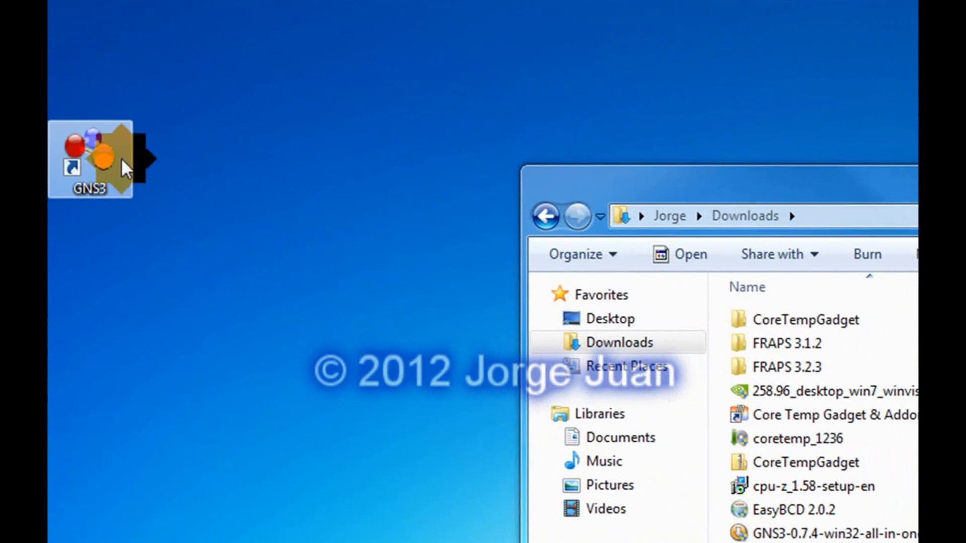
# Step: Browse to the GNS3 installation folder under Program Files (x86) on Local Disk (C:)
pyautogui.click(117, 176)
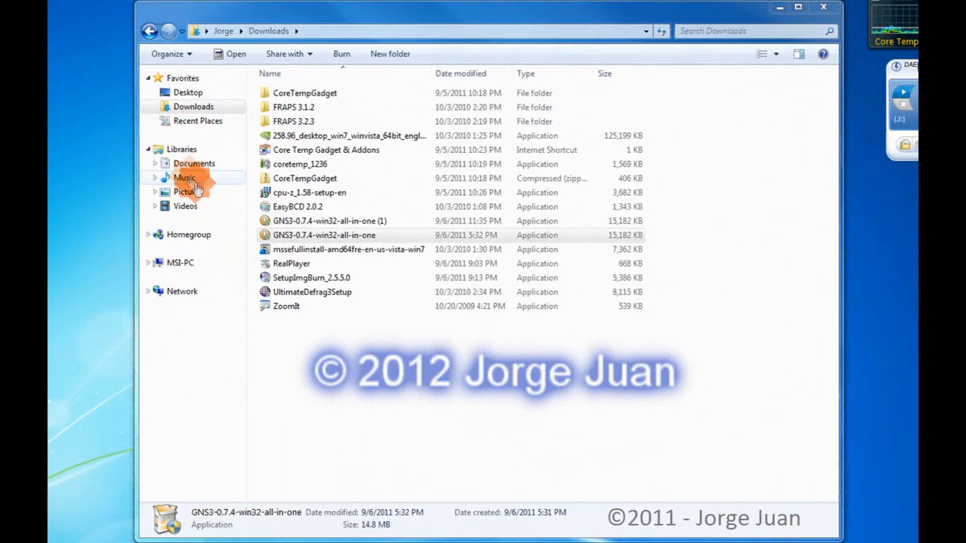
pyautogui.click(184, 269)
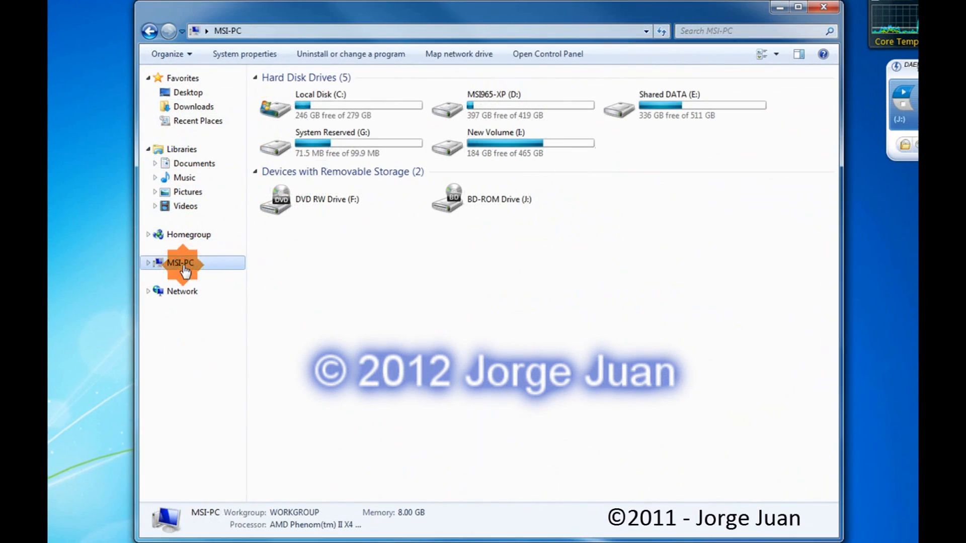
pyautogui.doubleClick(271, 116)
pyautogui.click(300, 151)
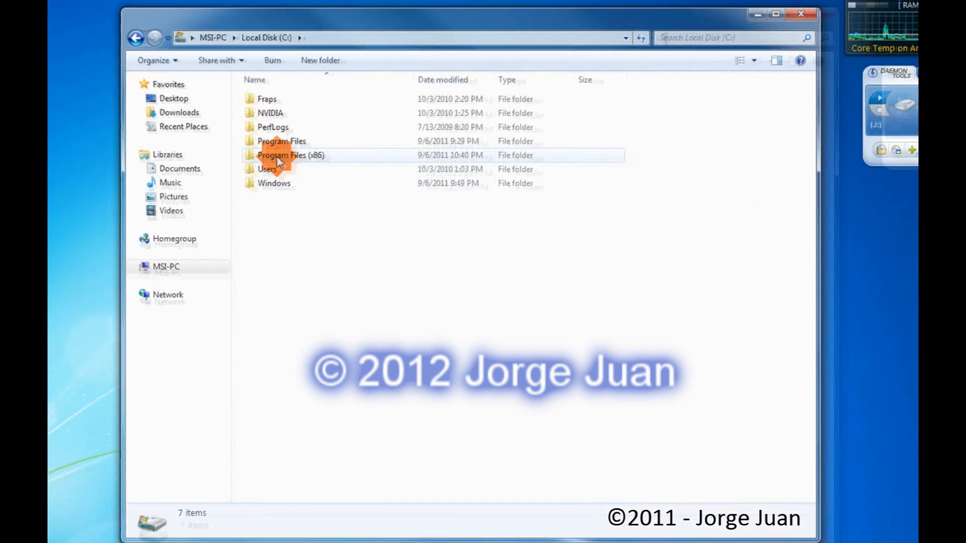
pyautogui.doubleClick(277, 159)
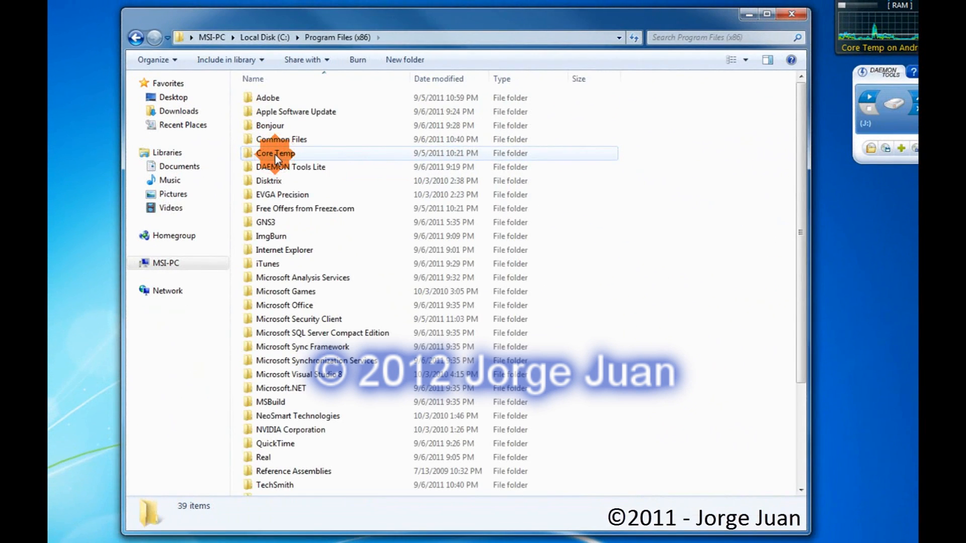
pyautogui.doubleClick(265, 224)
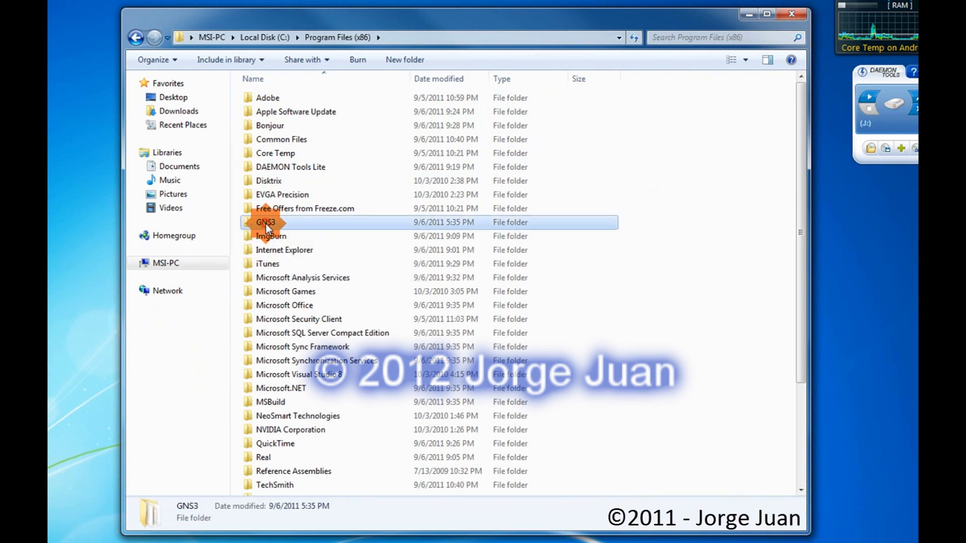
# Step: Look through the installed files in the GNS3 folder, down to the securecrt script
pyautogui.moveTo(802, 138)
pyautogui.mouseDown()
pyautogui.moveTo(797, 207)
pyautogui.moveTo(821, 373)
pyautogui.moveTo(803, 119)
pyautogui.mouseUp()
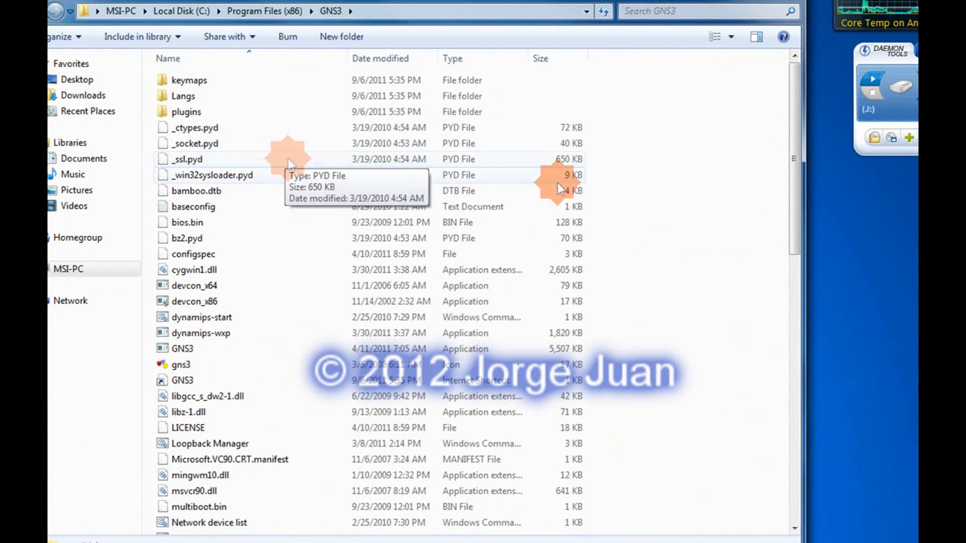
pyautogui.moveTo(797, 154); pyautogui.dragTo(803, 337)
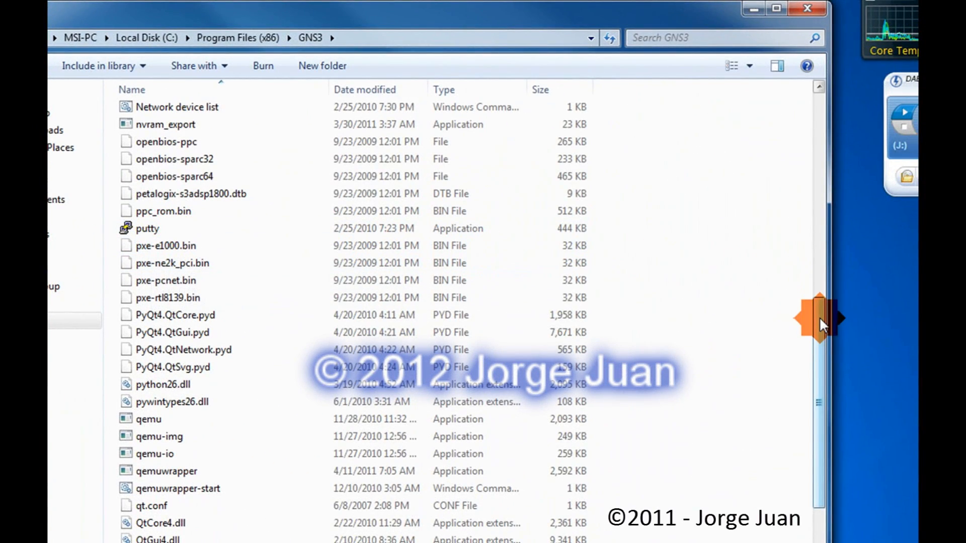
pyautogui.moveTo(820, 318); pyautogui.dragTo(819, 331)
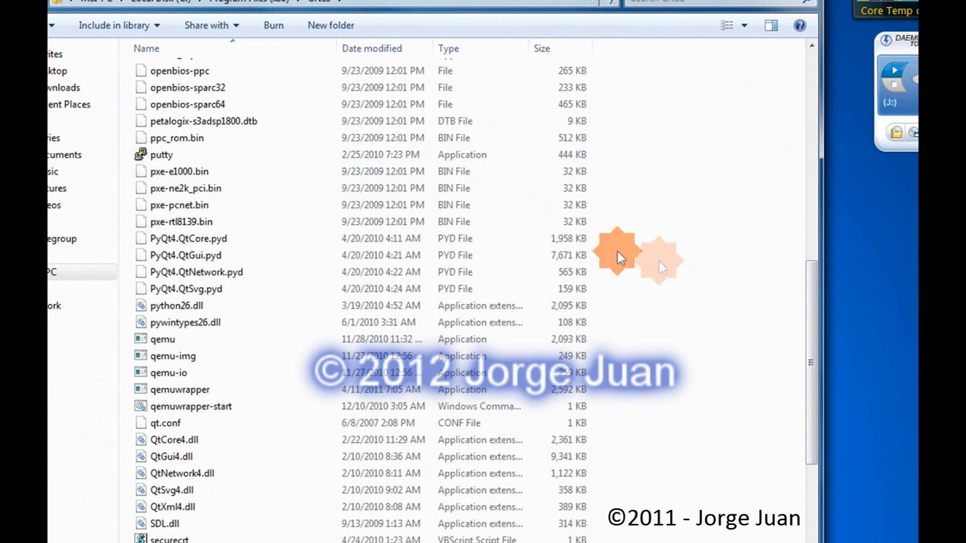
pyautogui.moveTo(810, 289); pyautogui.dragTo(811, 320)
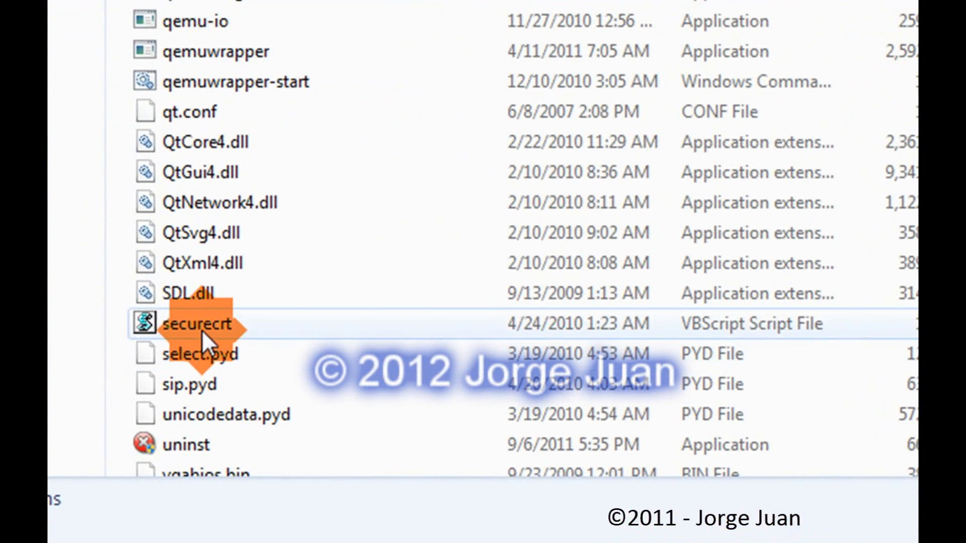
pyautogui.click(184, 366)
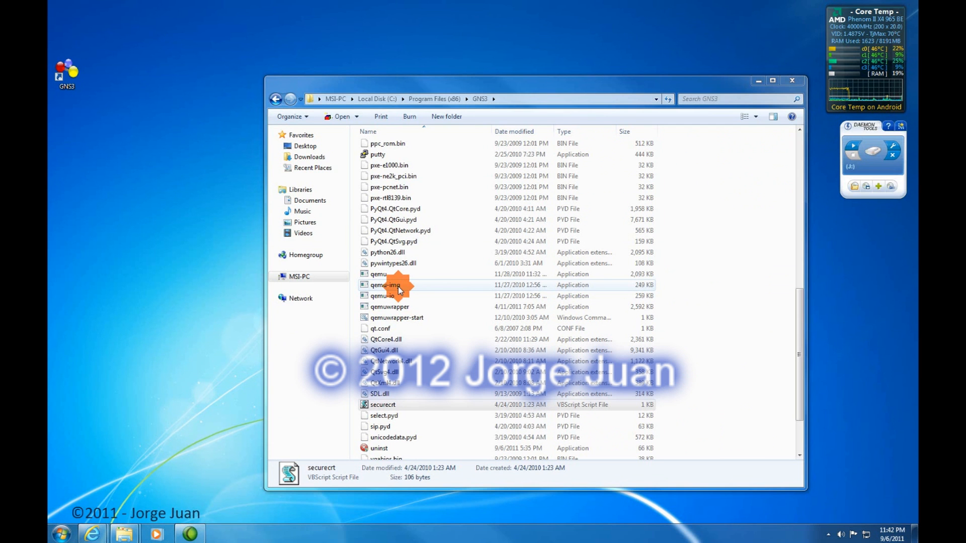
# Step: Launch GNS3 from the desktop and start Step 1 of the Setup Wizard to configure the Dynamips path
pyautogui.doubleClick(66, 73)
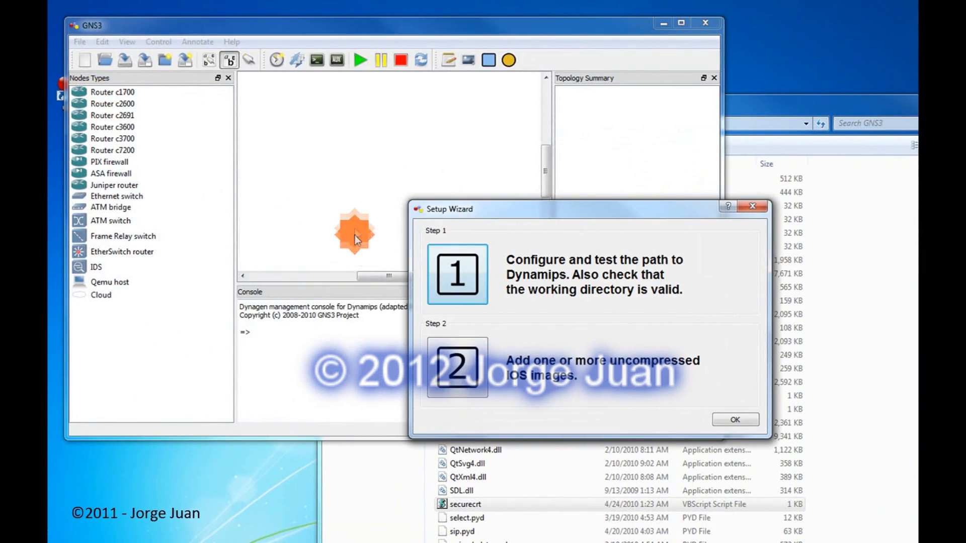
pyautogui.moveTo(538, 222); pyautogui.dragTo(382, 131)
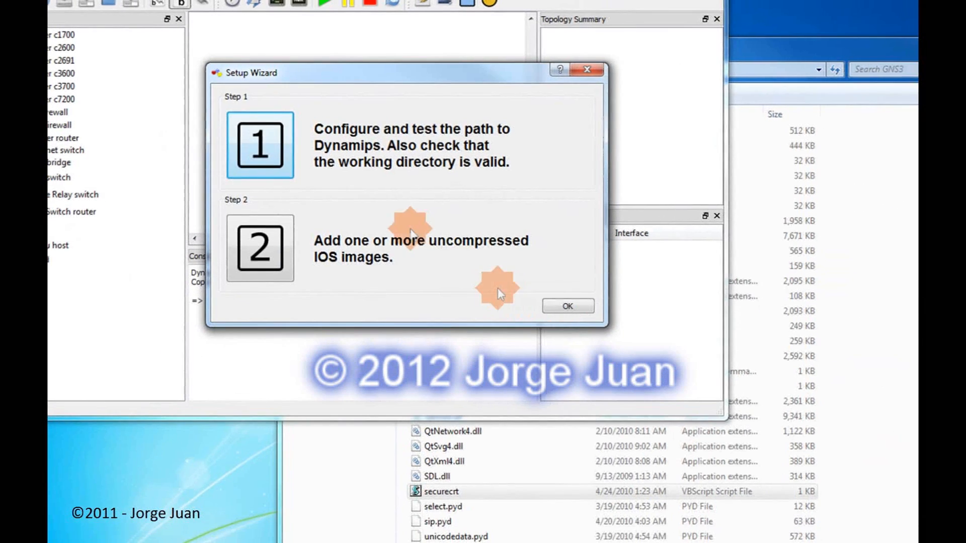
pyautogui.click(263, 169)
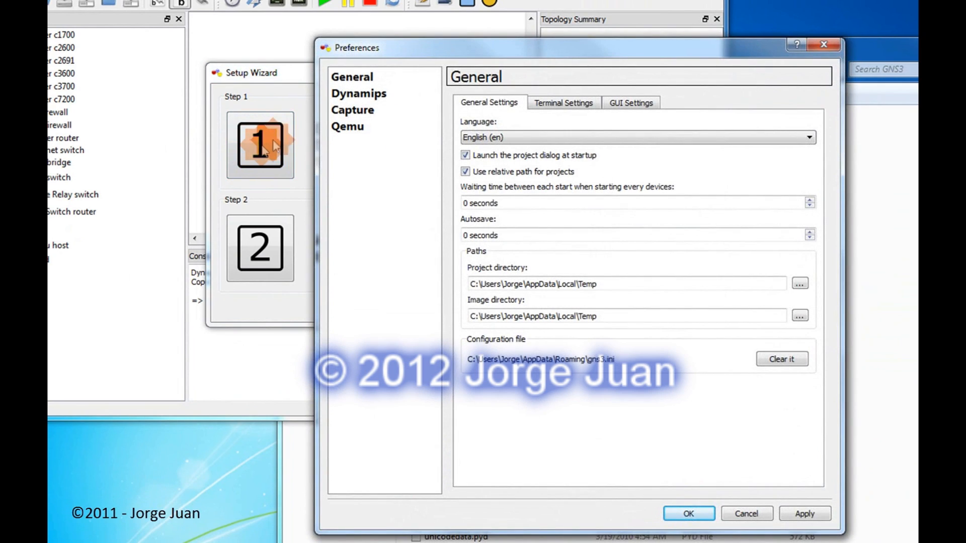
# Step: Review the general settings and the terminal command settings in the GNS3 preferences
pyautogui.moveTo(530, 53); pyautogui.dragTo(337, 35)
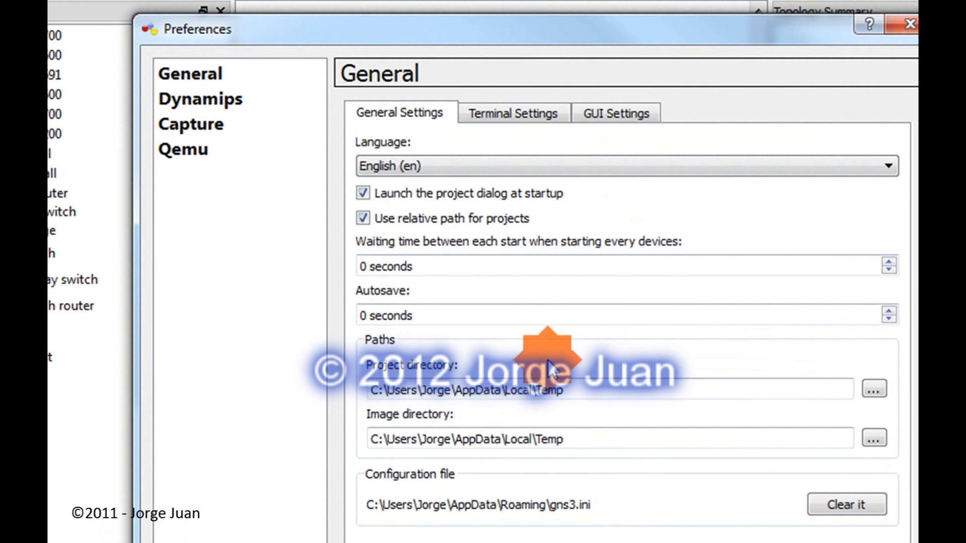
pyautogui.click(501, 116)
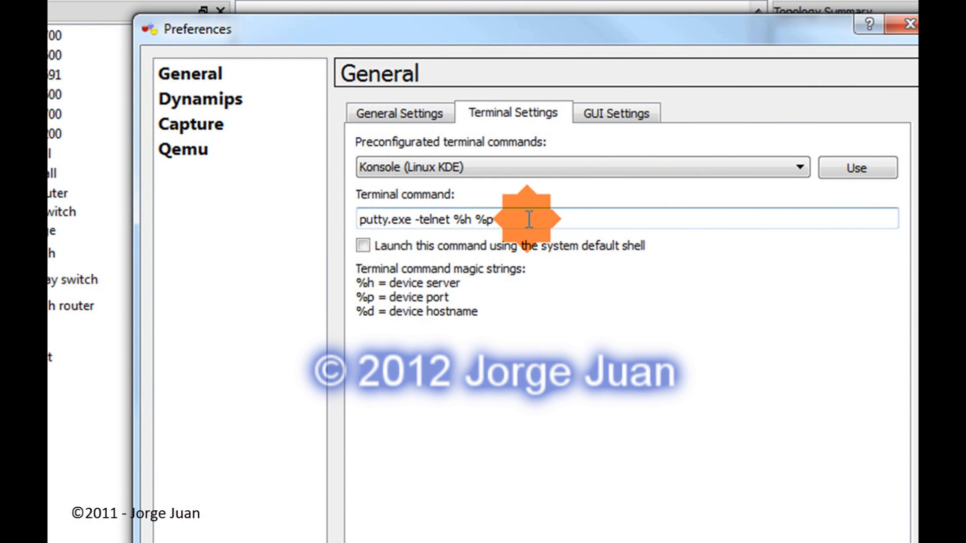
pyautogui.click(405, 115)
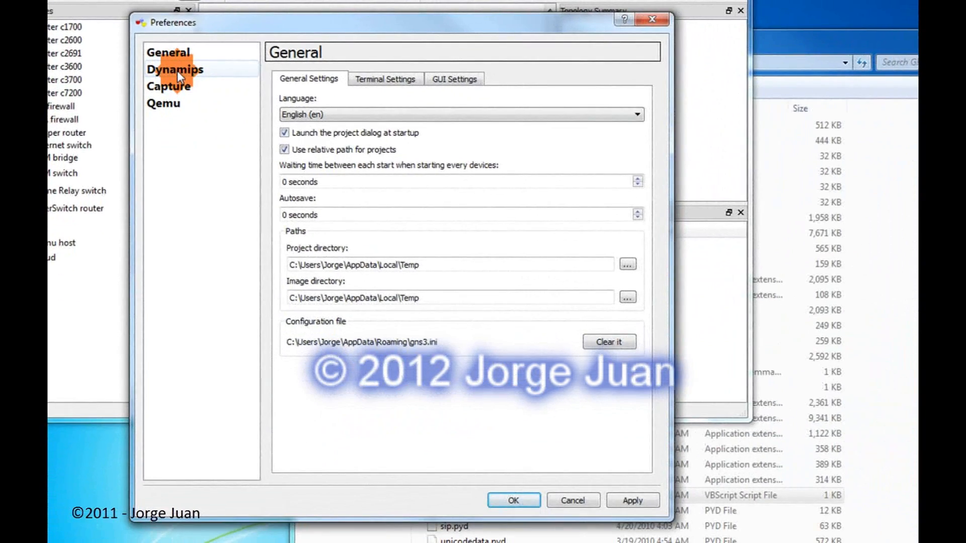
# Step: Test the Dynamips executable from its preferences and allow dynamips-wxp through Windows Firewall on private networks
pyautogui.click(199, 97)
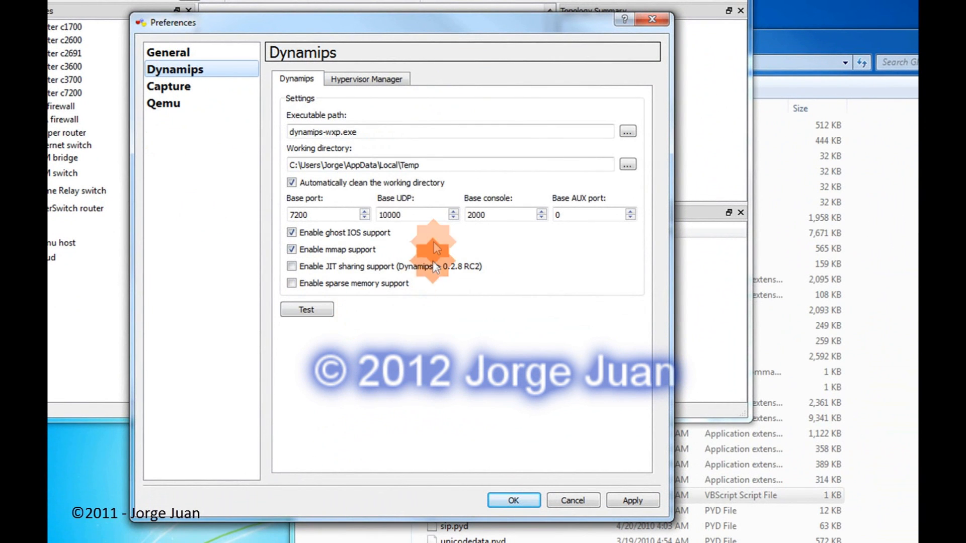
pyautogui.click(311, 311)
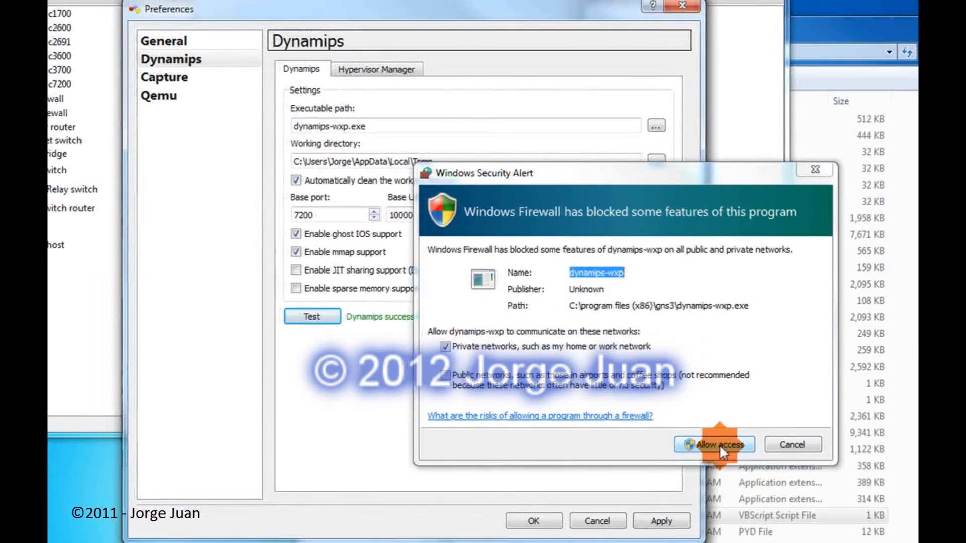
pyautogui.click(701, 469)
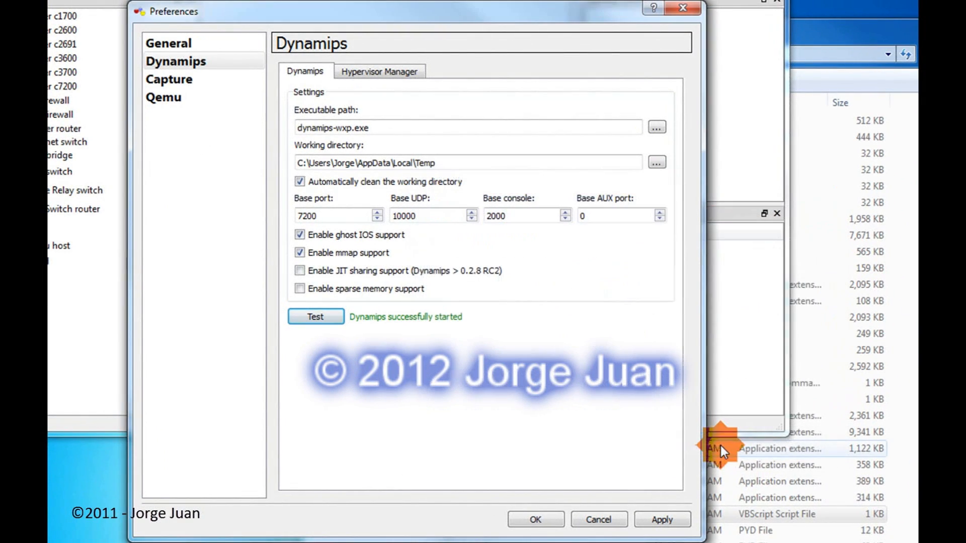
pyautogui.click(343, 328)
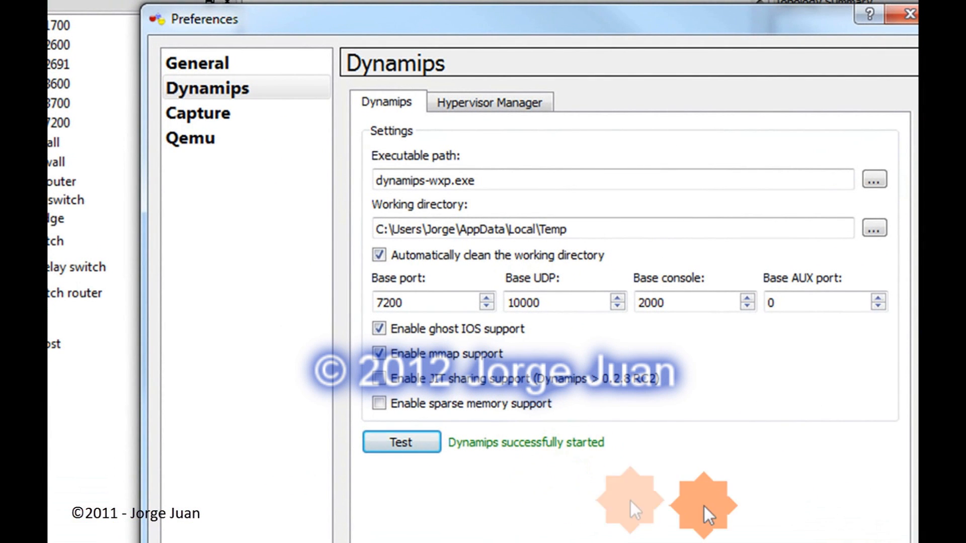
# Step: Review the Capture, Qemu and PIX settings, and return to the project and image directories under General
pyautogui.click(203, 118)
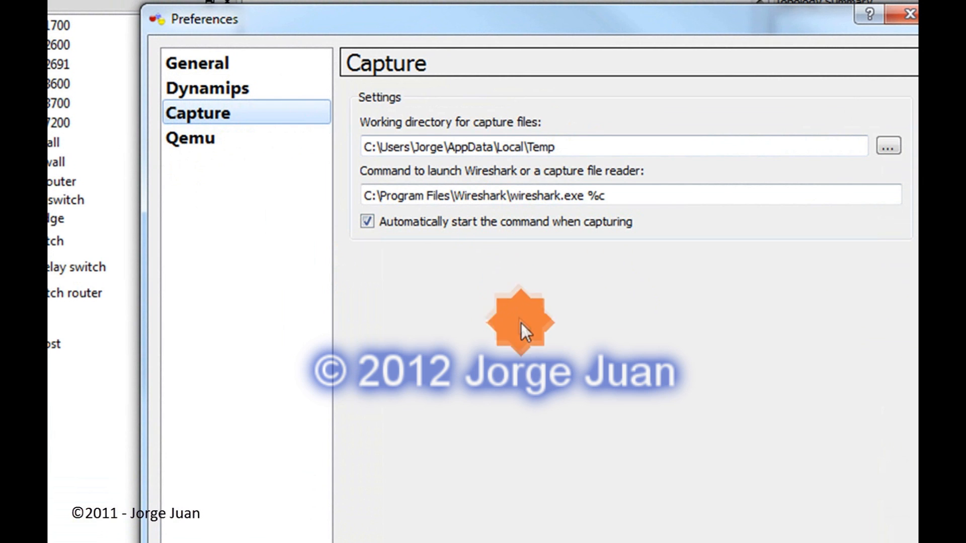
pyautogui.click(203, 138)
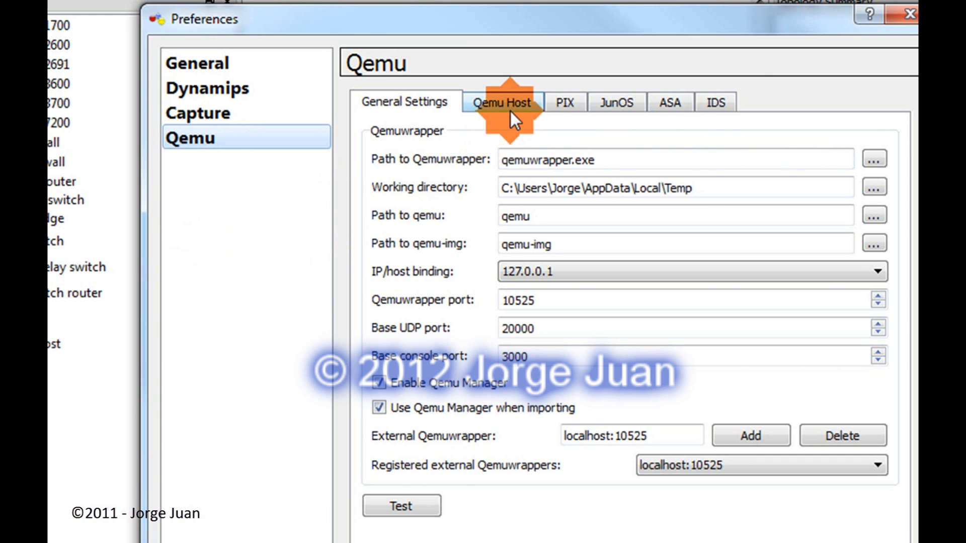
pyautogui.click(564, 103)
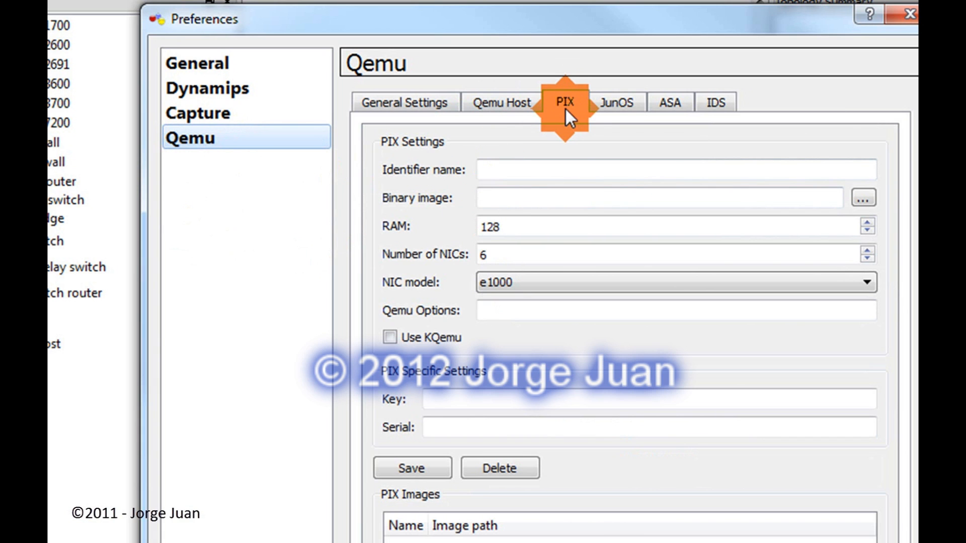
pyautogui.click(201, 69)
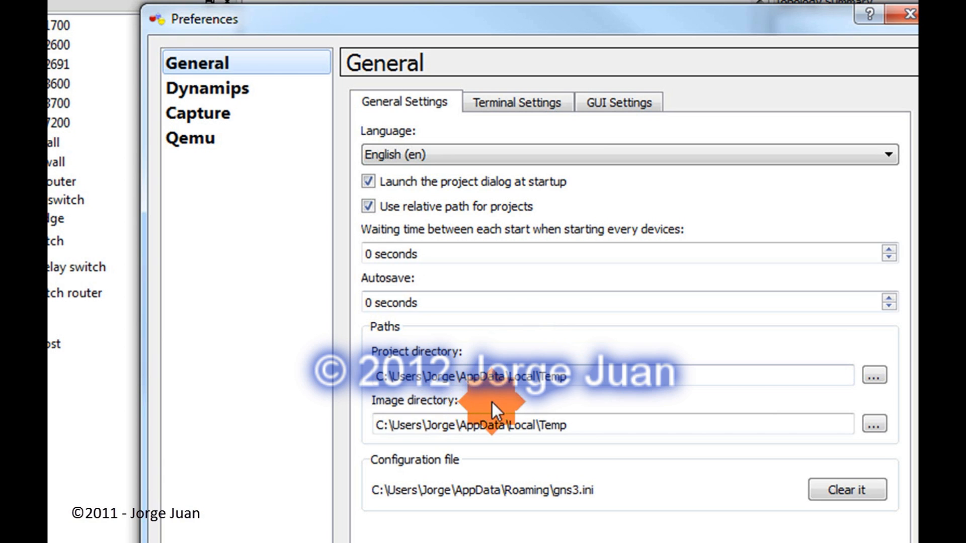
pyautogui.click(505, 432)
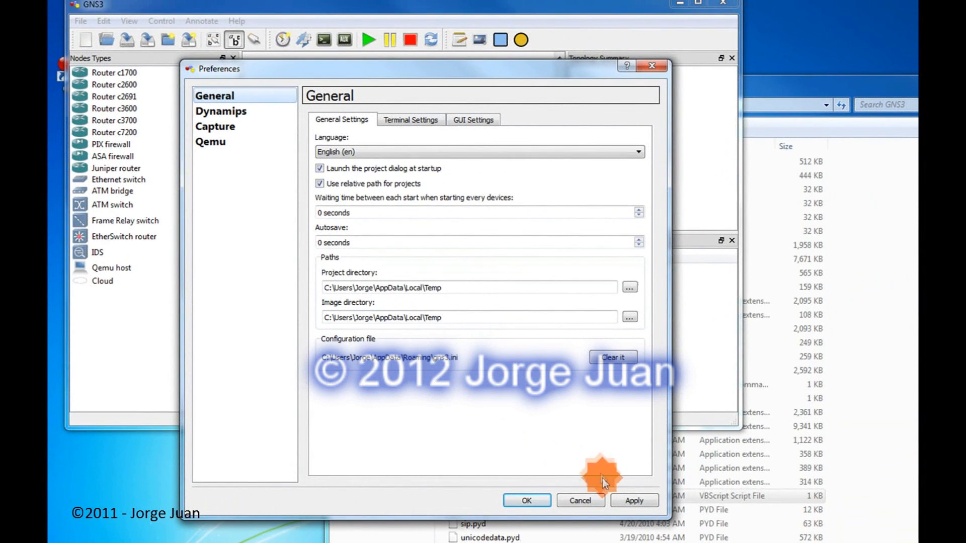
# Step: Accept the preferences and close the Setup Wizard
pyautogui.click(539, 500)
pyautogui.click(332, 273)
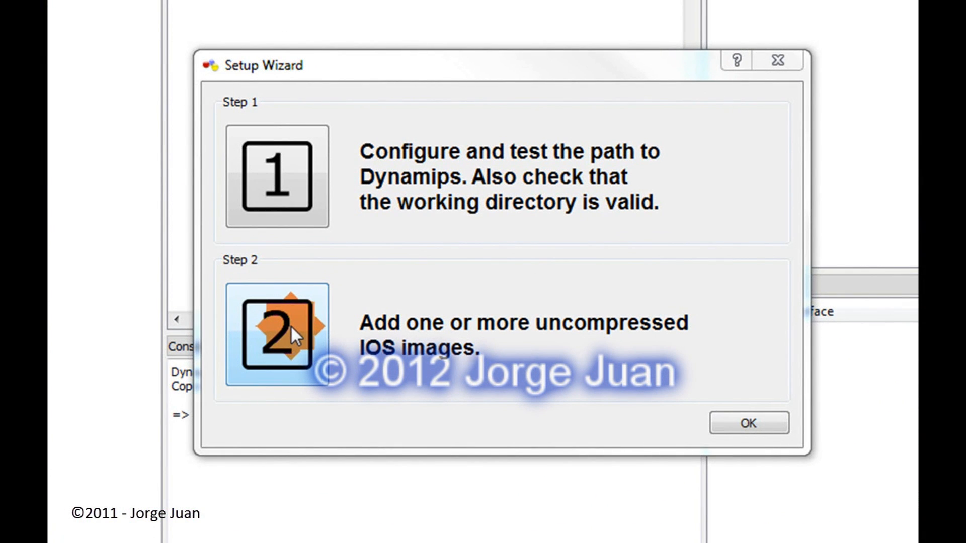
pyautogui.click(780, 426)
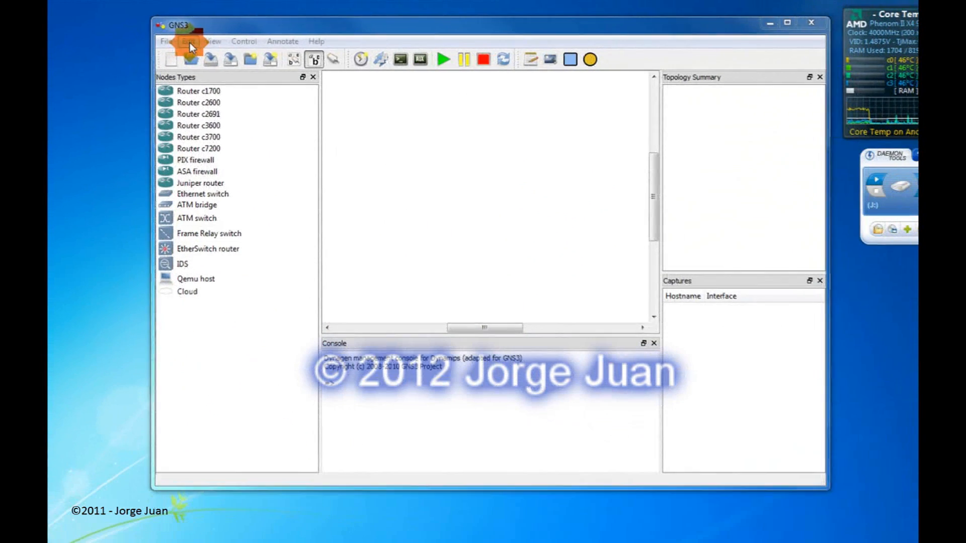
# Step: Open the GNS3 preferences, review the General, Dynamips, Capture and Qemu sections, and close them without changes
pyautogui.click(189, 43)
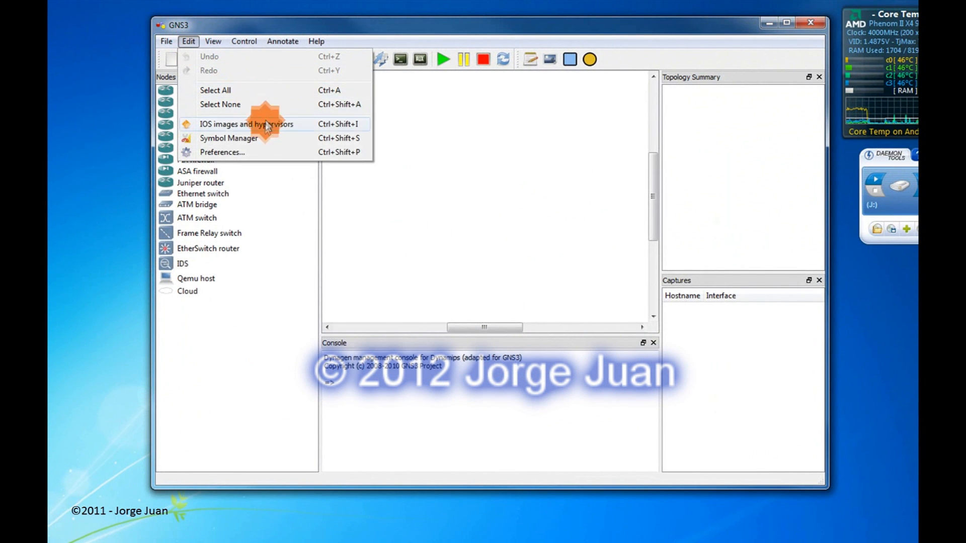
pyautogui.click(224, 152)
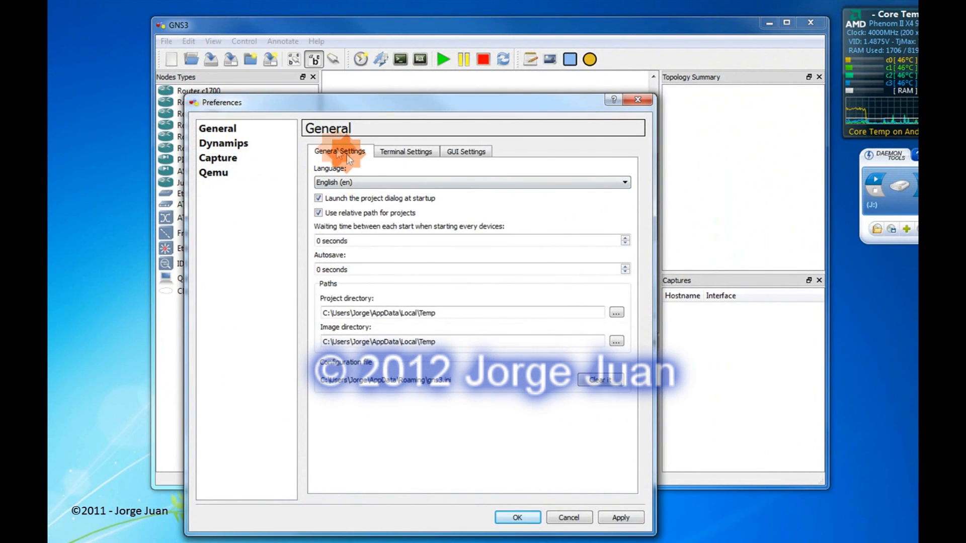
pyautogui.moveTo(268, 104); pyautogui.dragTo(301, 108)
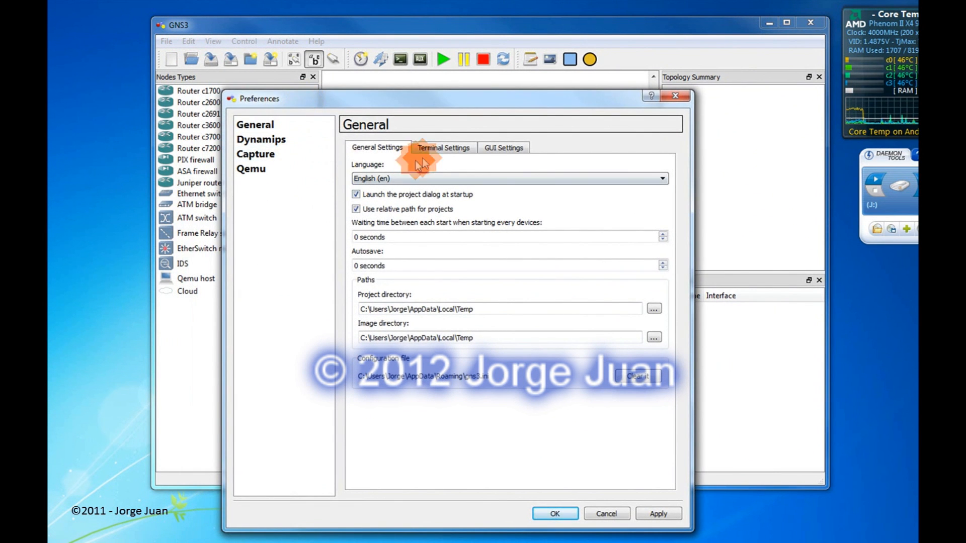
pyautogui.click(261, 141)
pyautogui.click(256, 155)
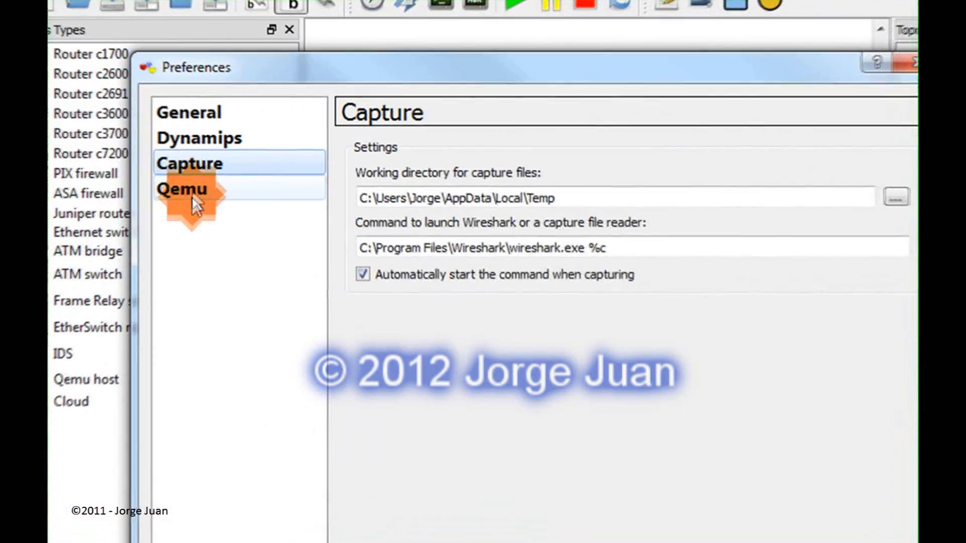
pyautogui.click(192, 190)
pyautogui.click(192, 112)
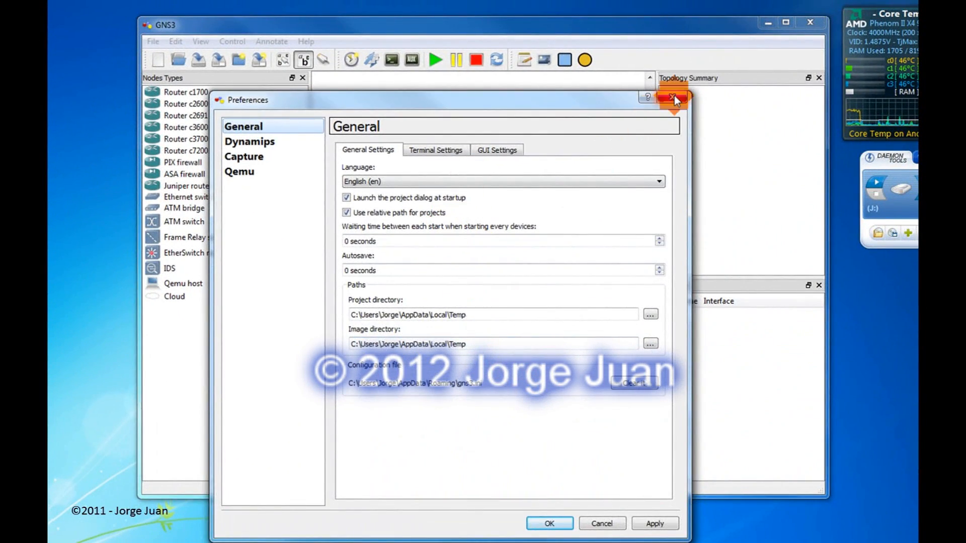
pyautogui.click(672, 97)
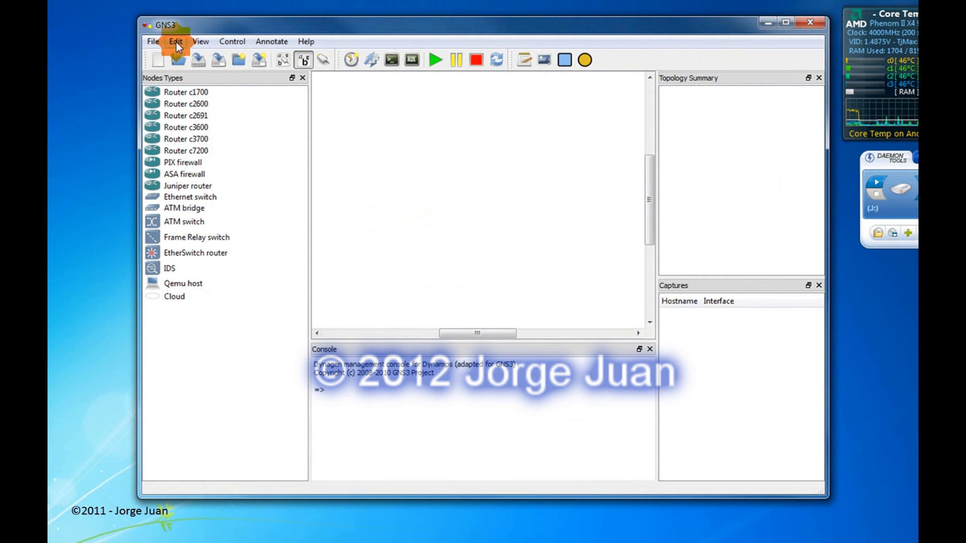
# Step: Reopen the preferences to examine the image directory path under General, and close them unchanged
pyautogui.click(176, 42)
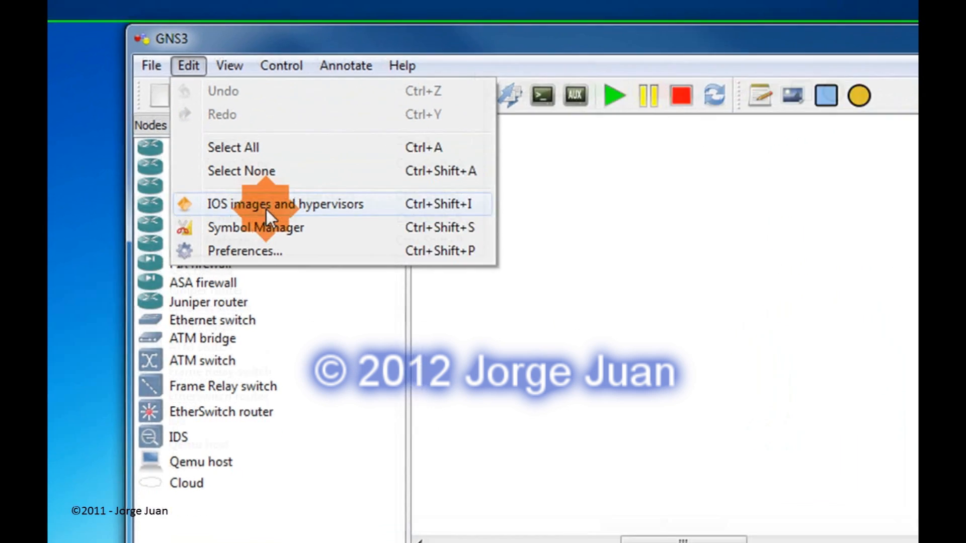
pyautogui.click(261, 270)
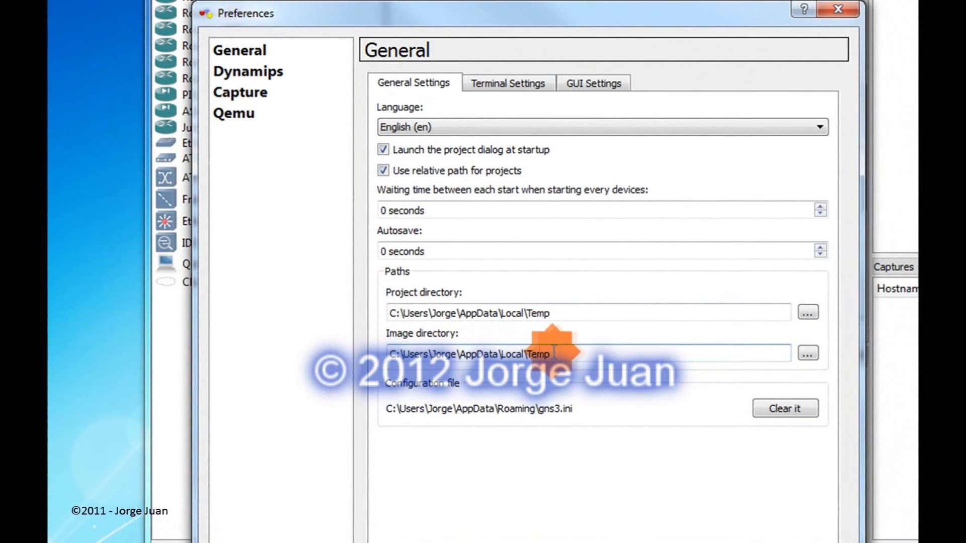
pyautogui.moveTo(553, 353); pyautogui.dragTo(390, 355)
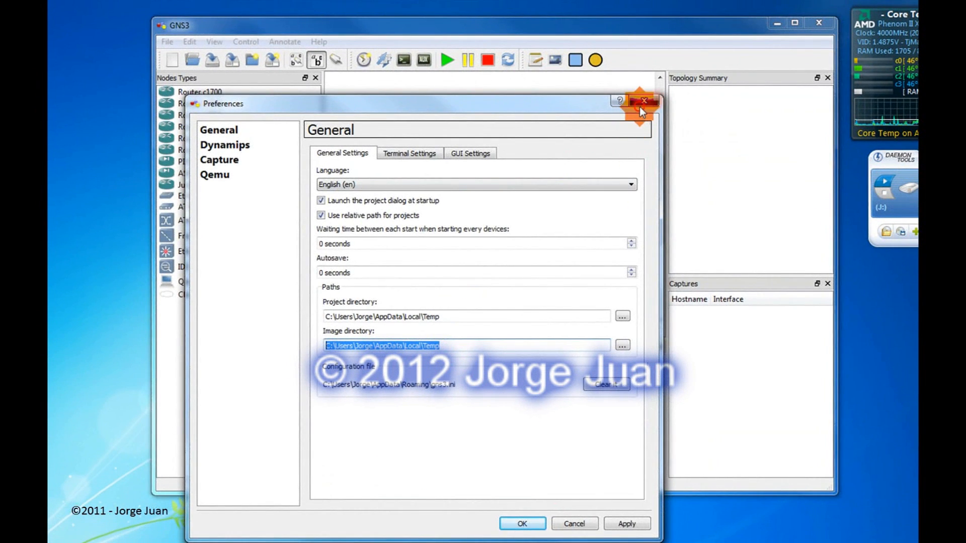
pyautogui.click(639, 105)
# Step: In IOS images and hypervisors, browse for an image file to check the default folder's full path, and cancel the file selection
pyautogui.click(192, 41)
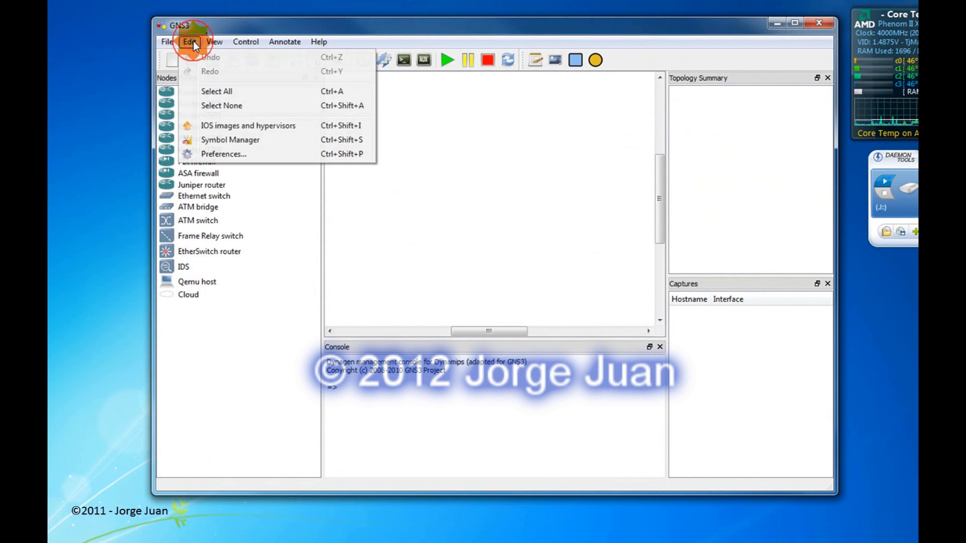
pyautogui.click(243, 129)
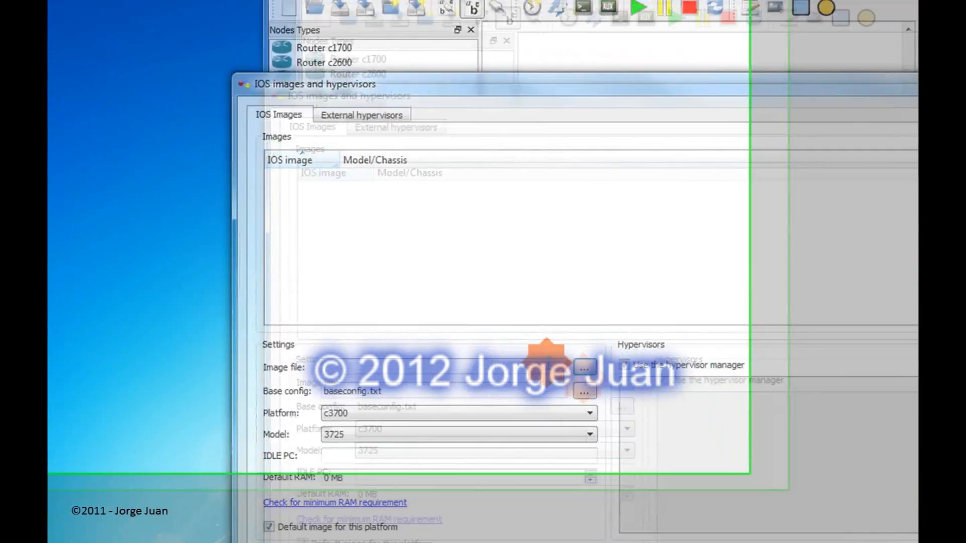
pyautogui.click(459, 318)
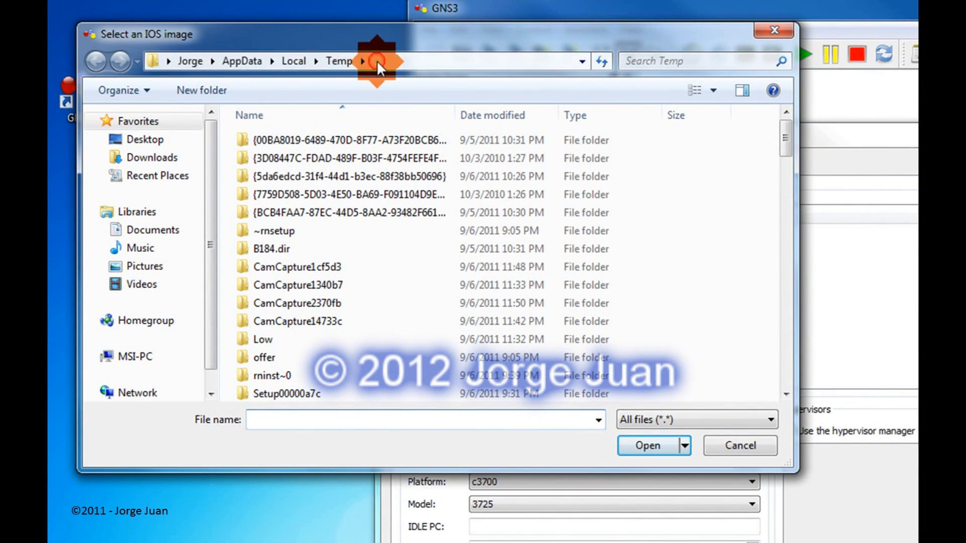
pyautogui.click(376, 60)
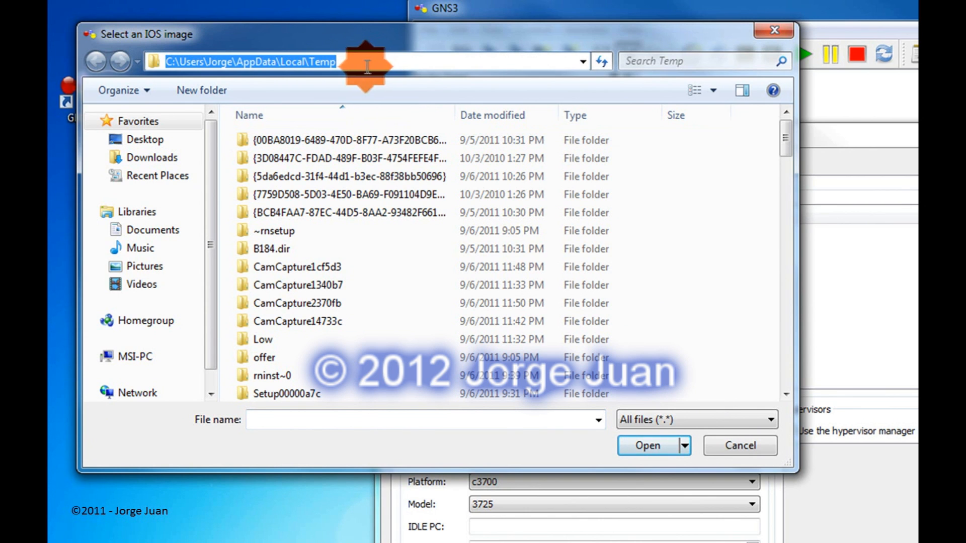
pyautogui.click(775, 32)
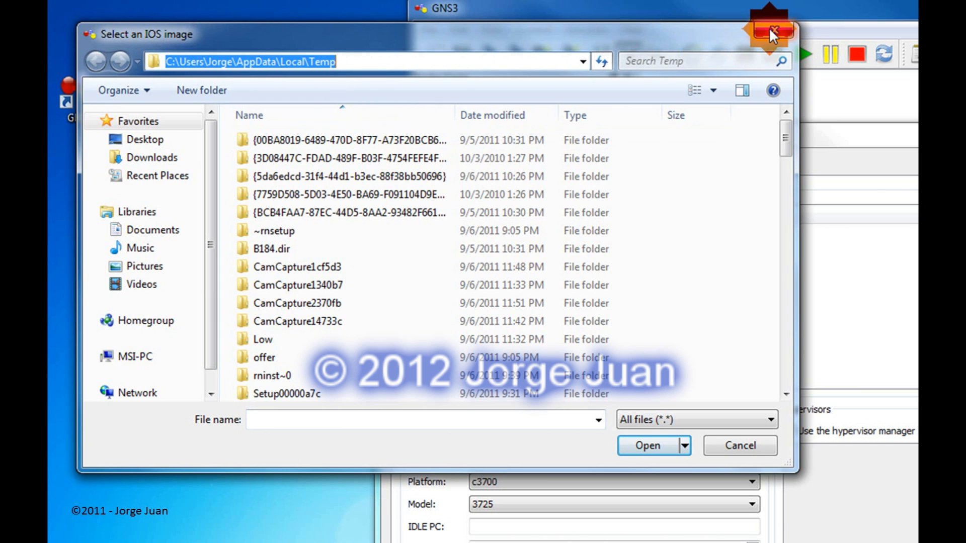
pyautogui.click(770, 29)
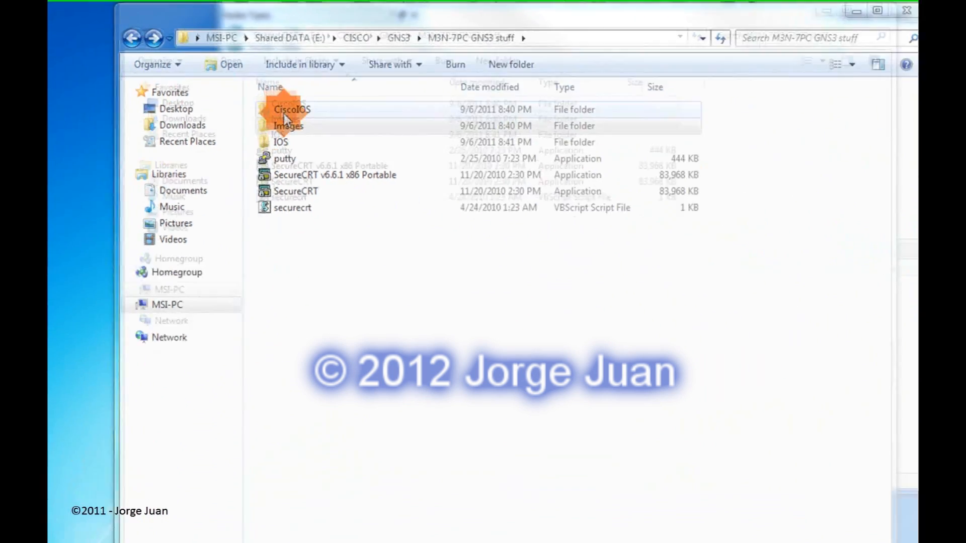
# Step: Look through the IOS image files in the CiscoIOS folder of M3N-7PC GNS3 stuff, and return to the parent folder
pyautogui.doubleClick(309, 169)
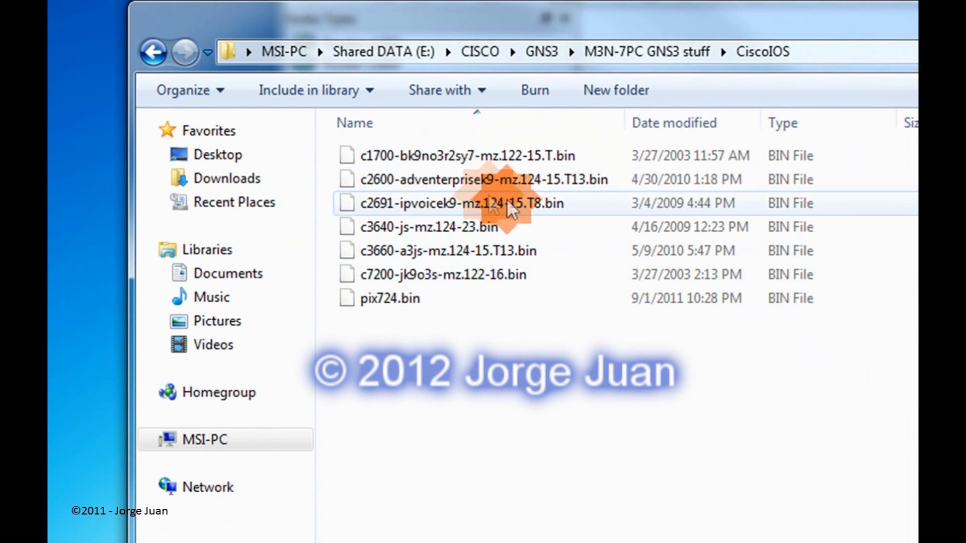
pyautogui.moveTo(497, 160)
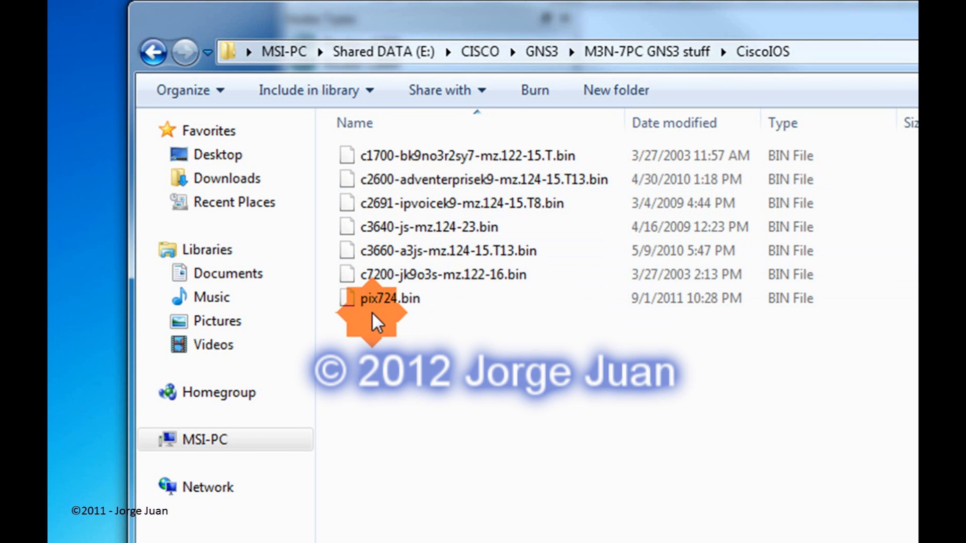
pyautogui.click(152, 53)
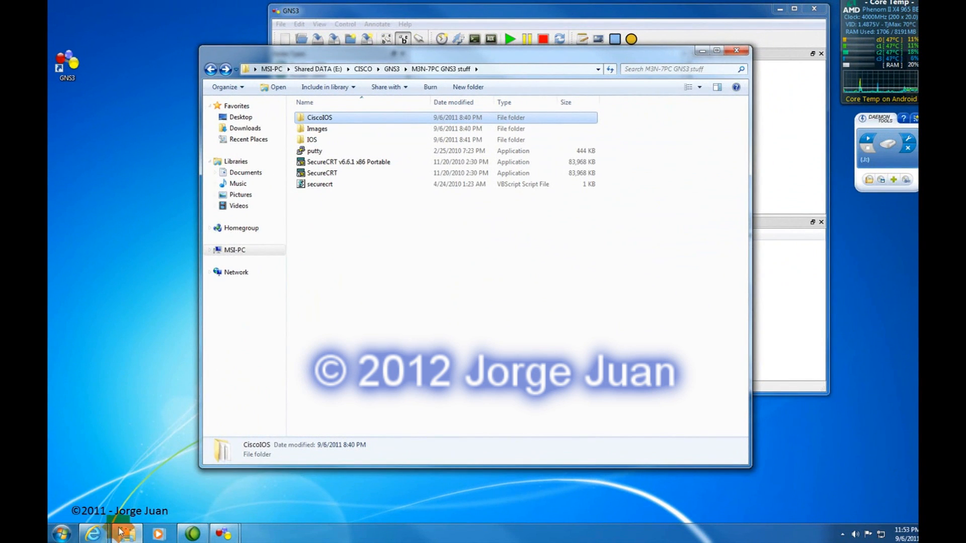
# Step: Open the GNS3 installation folder under C:\Program Files (x86) in a second Explorer window
pyautogui.click(61, 533)
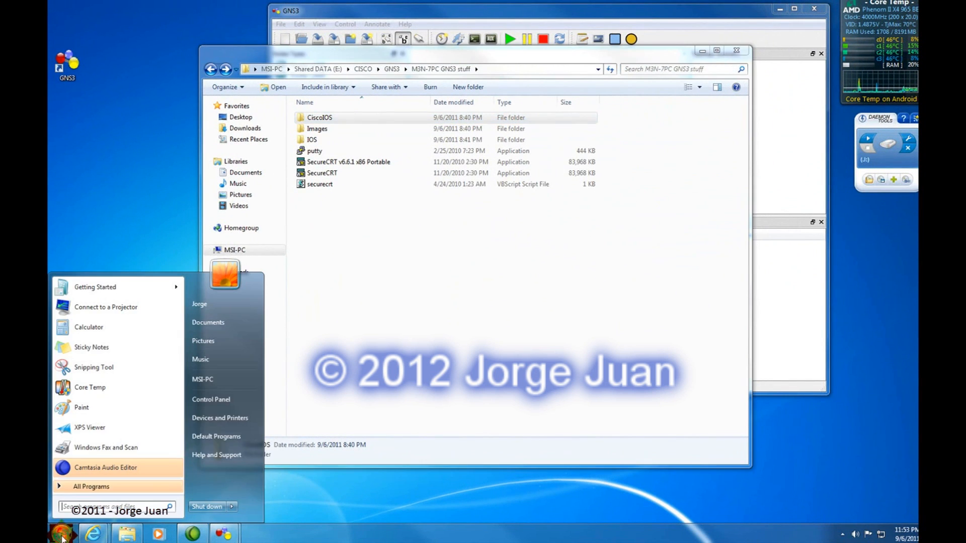
pyautogui.click(213, 379)
pyautogui.doubleClick(293, 147)
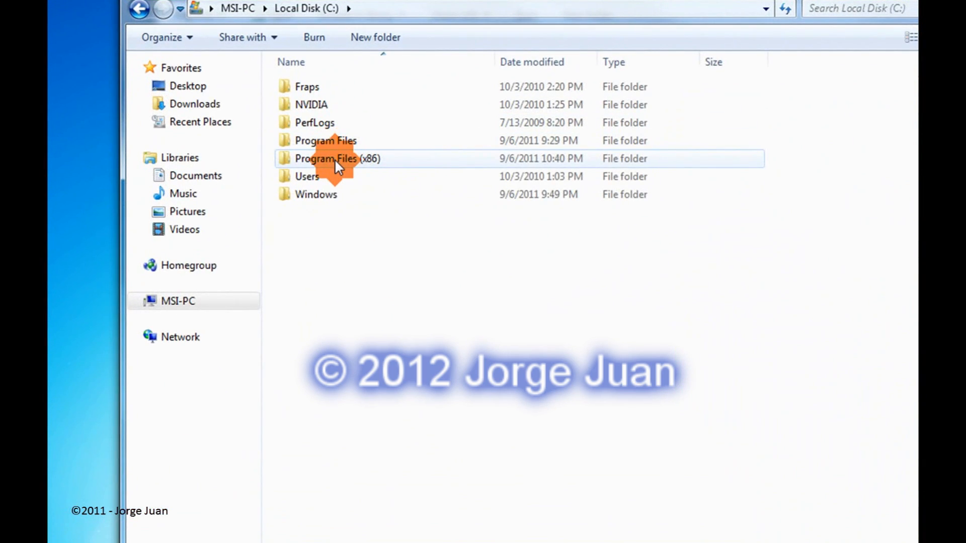
pyautogui.doubleClick(334, 159)
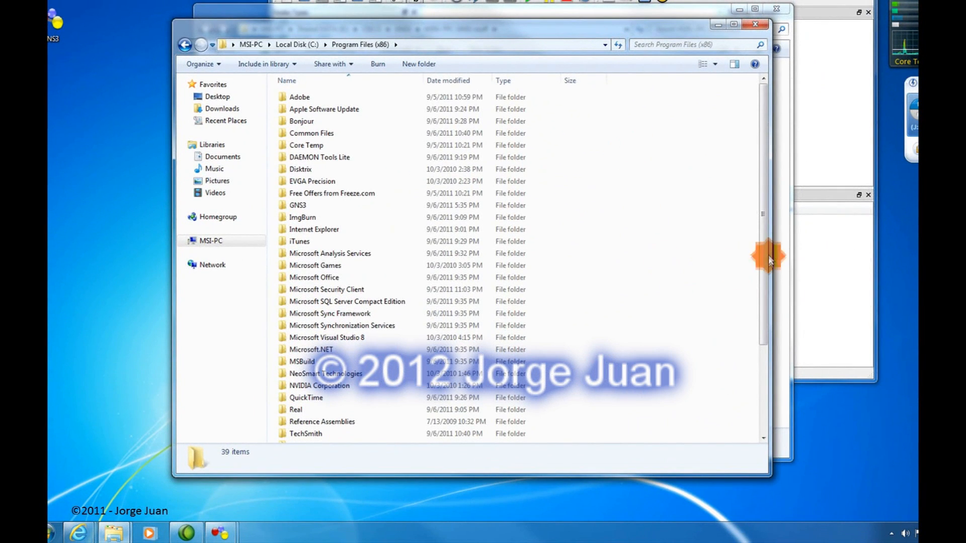
pyautogui.moveTo(768, 259); pyautogui.dragTo(762, 291)
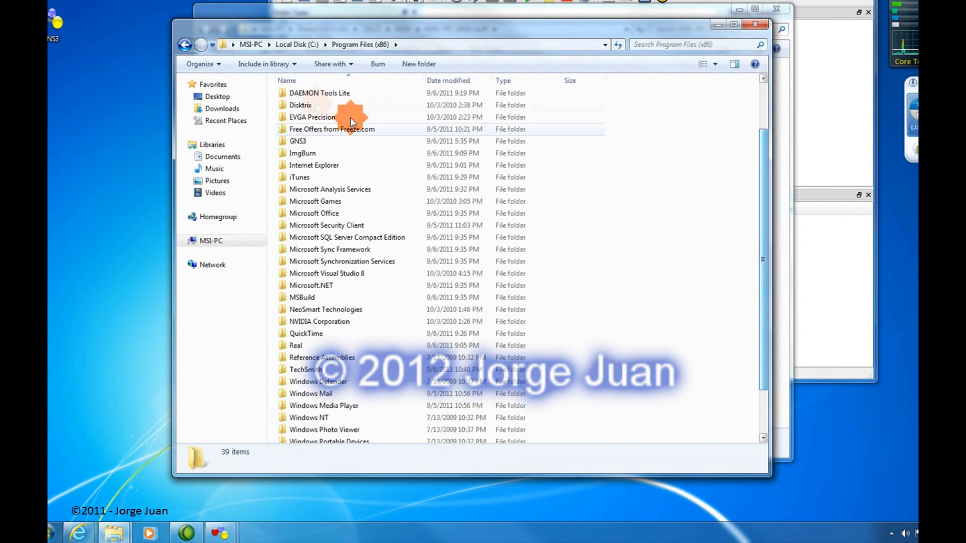
pyautogui.doubleClick(298, 140)
# Step: Copy the CiscoIOS folder from M3N-7PC GNS3 stuff into the GNS3 installation folder, granting administrator permission
pyautogui.moveTo(417, 36); pyautogui.dragTo(438, 194)
pyautogui.moveTo(324, 83); pyautogui.dragTo(373, 337)
pyautogui.click(400, 340)
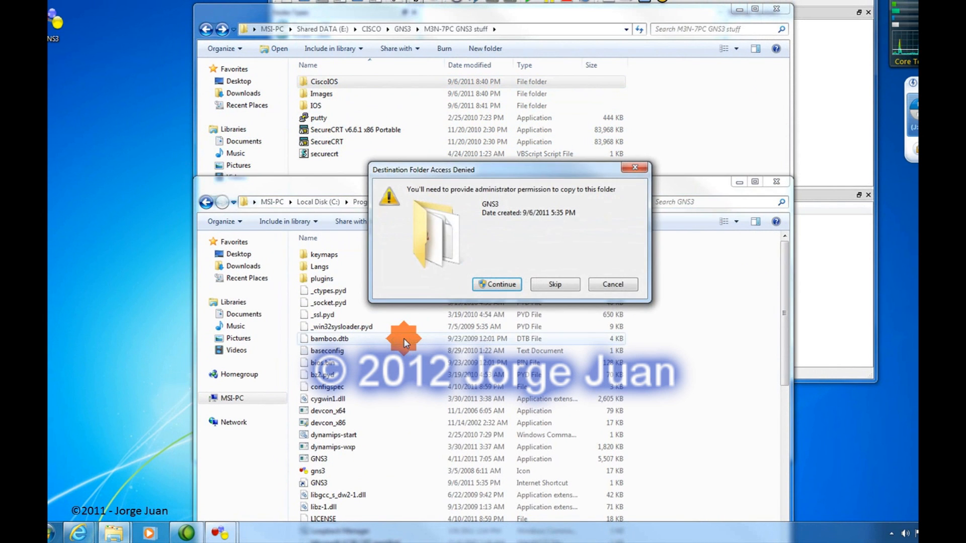
pyautogui.click(496, 283)
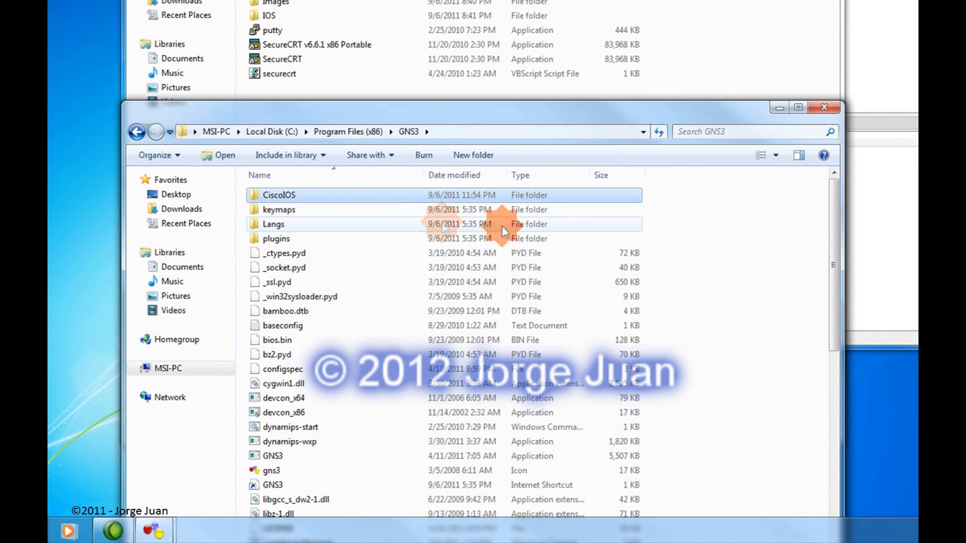
# Step: Open the copied CiscoIOS folder and copy its path, C:\Program Files (x86)\GNS3\CiscoIOS, to the clipboard
pyautogui.moveTo(266, 195)
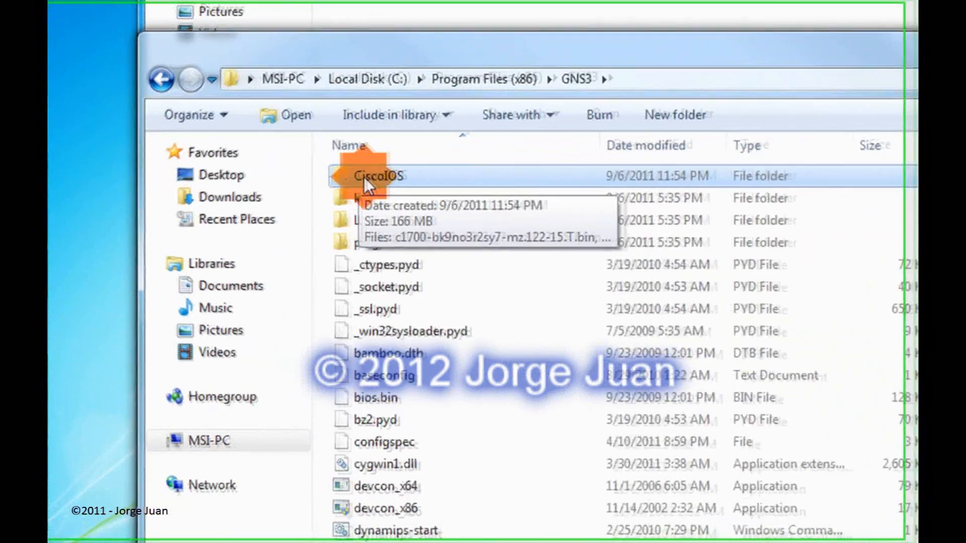
pyautogui.doubleClick(298, 192)
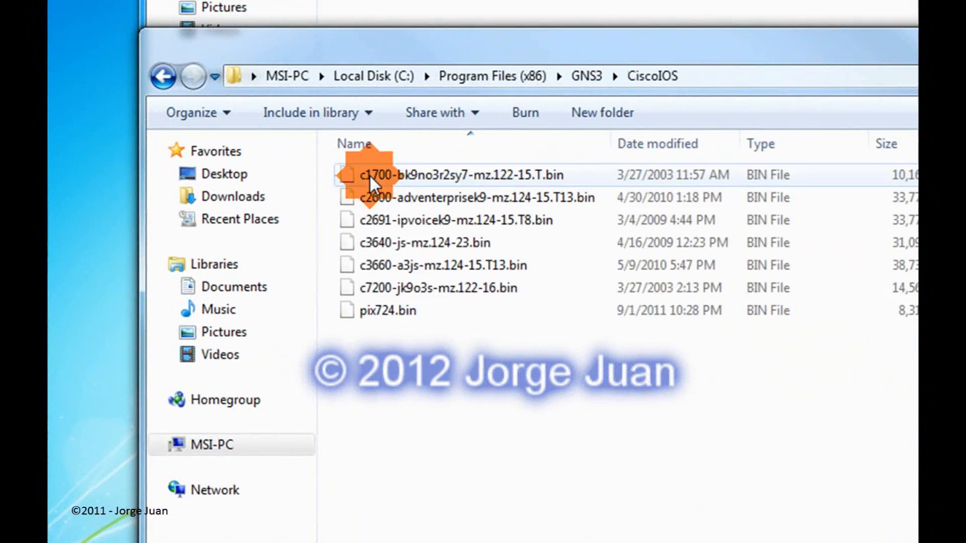
pyautogui.click(705, 76)
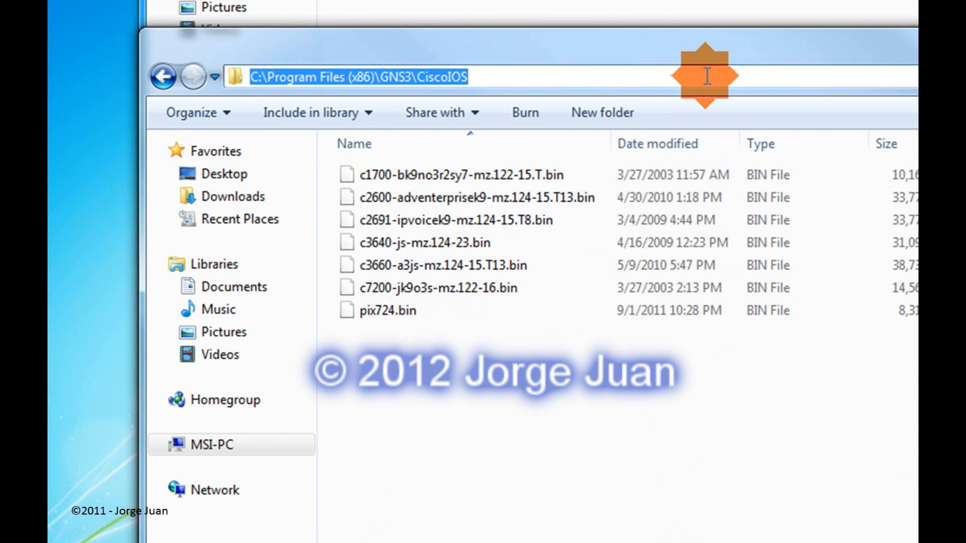
pyautogui.rightClick(436, 76)
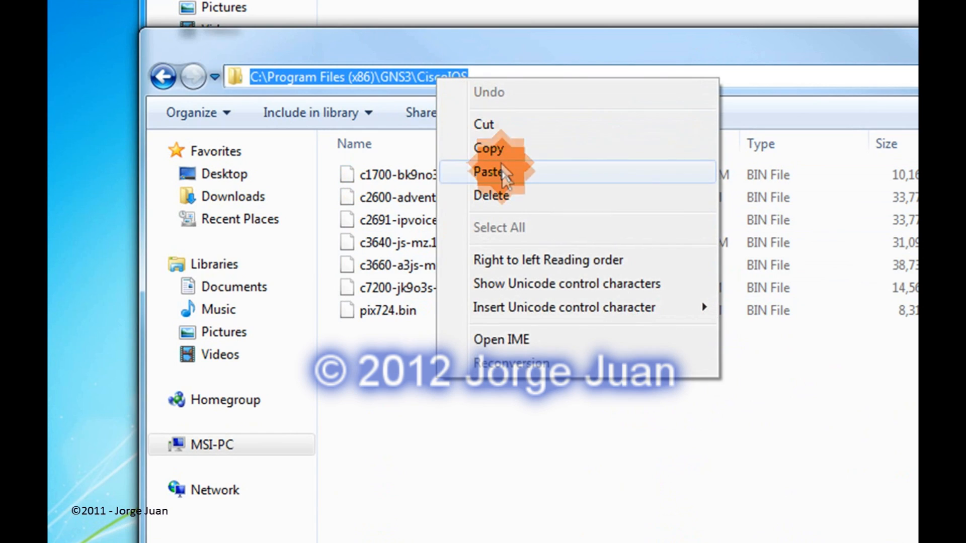
pyautogui.click(500, 152)
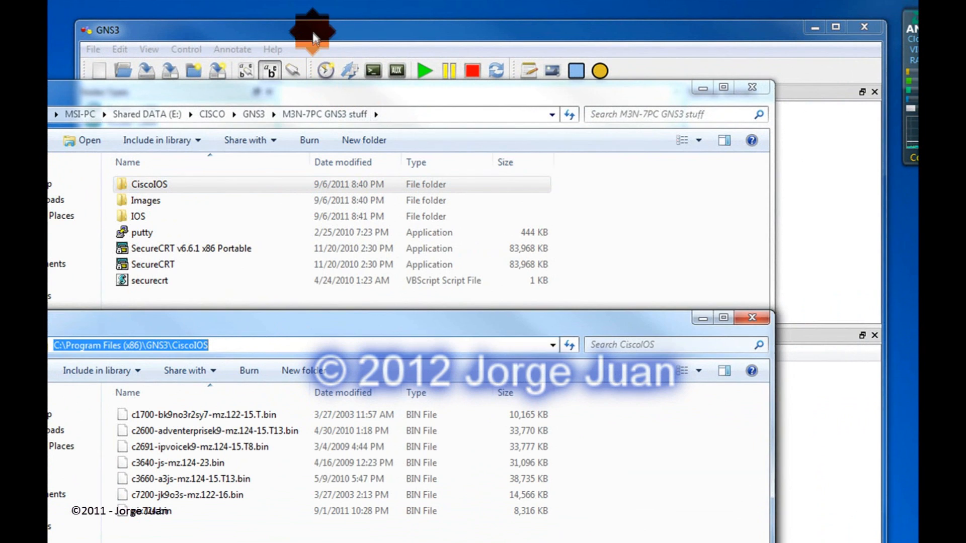
# Step: Minimize both Explorer windows and close the IOS images and hypervisors dialog in GNS3
pyautogui.click(313, 37)
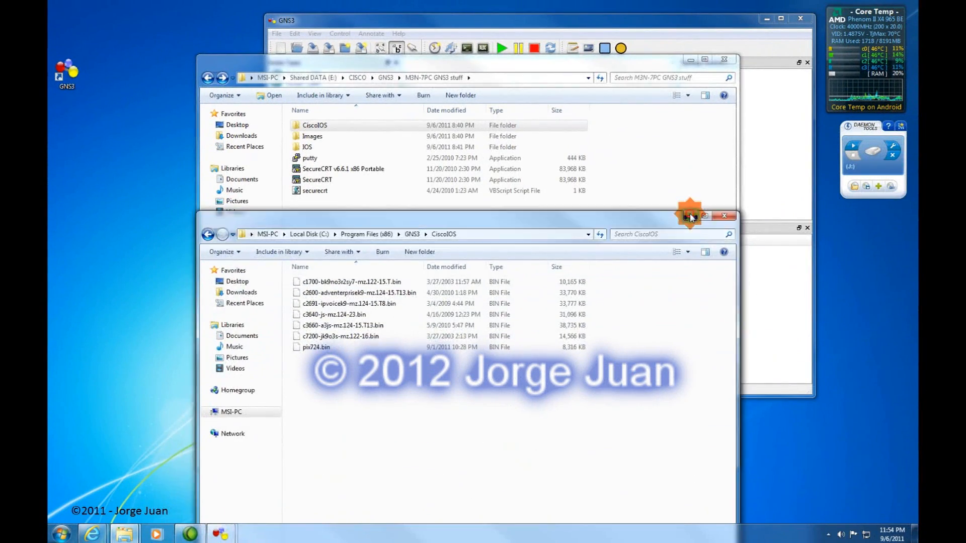
pyautogui.click(689, 217)
pyautogui.click(690, 60)
pyautogui.click(450, 233)
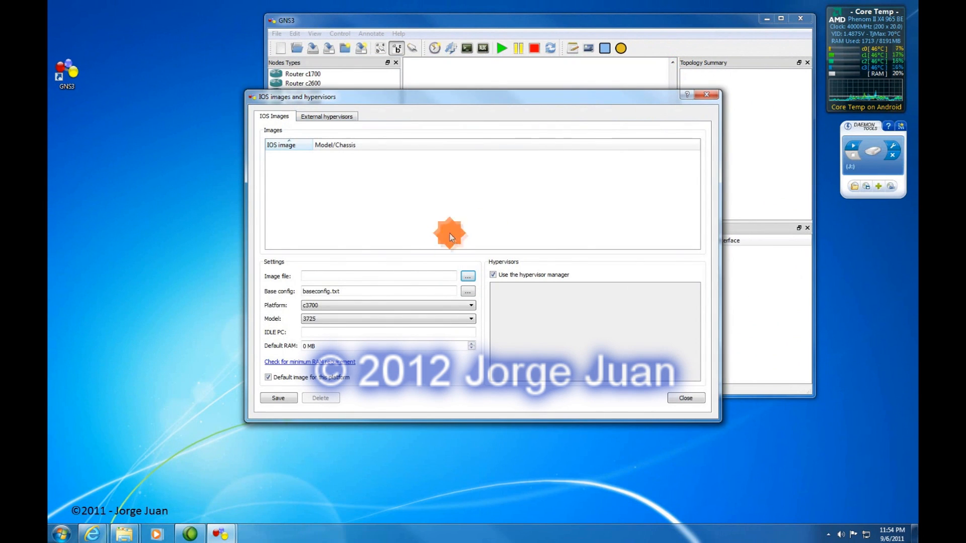
pyautogui.click(314, 278)
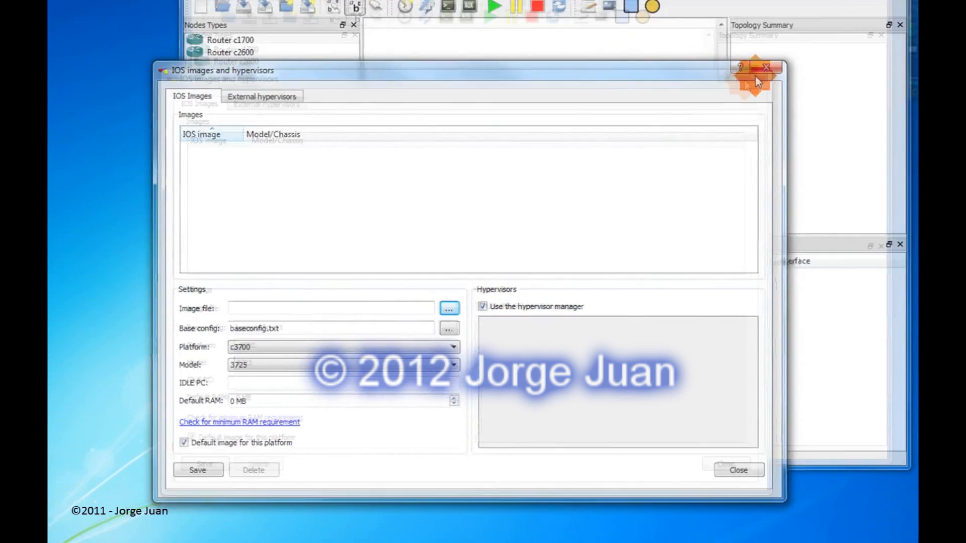
pyautogui.click(811, 38)
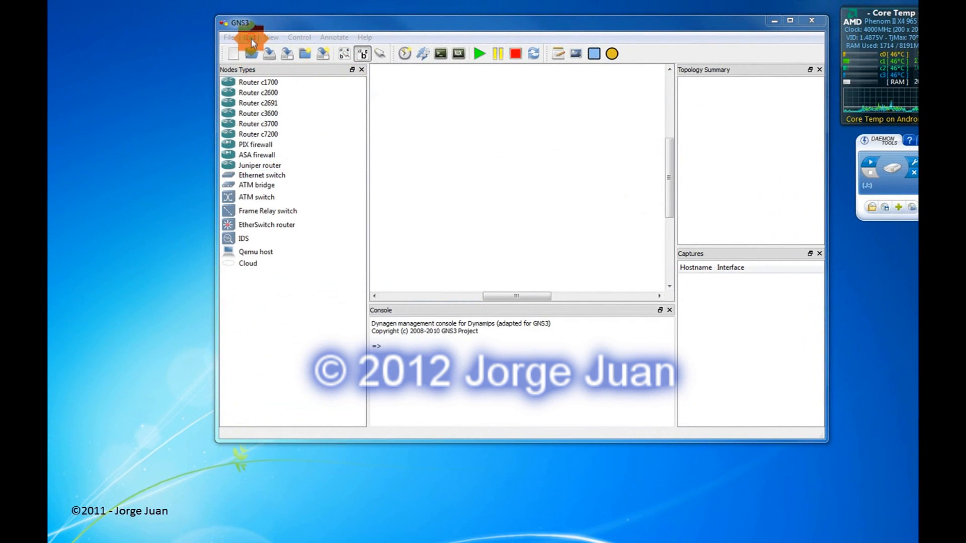
# Step: Set the image directory in the general preferences to C:\Program Files (x86)\GNS3\CiscoIOS and save the preferences
pyautogui.click(252, 38)
pyautogui.click(285, 135)
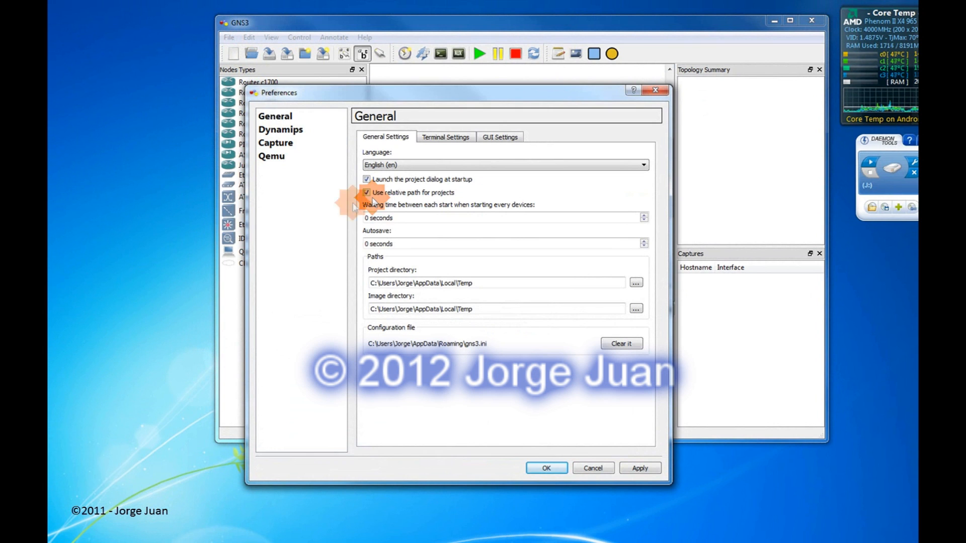
pyautogui.click(400, 308)
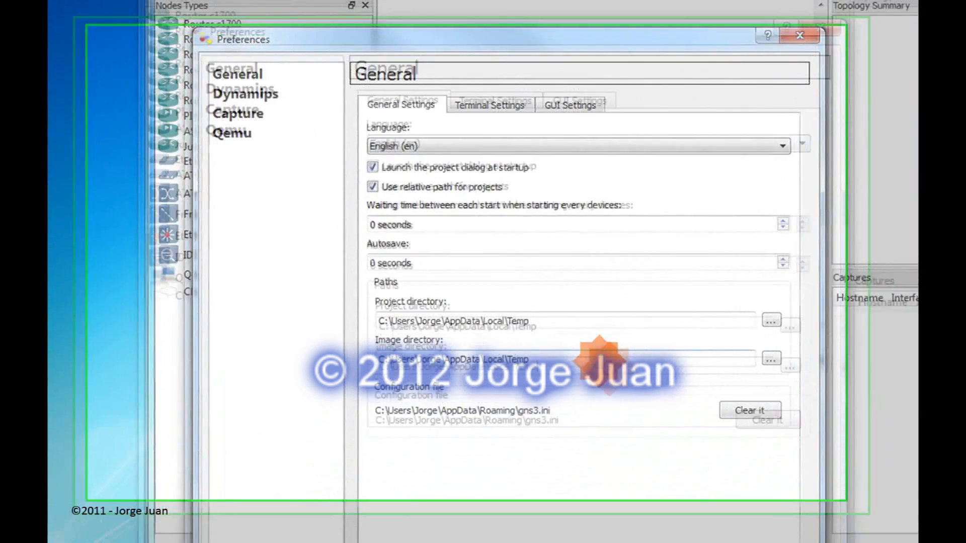
pyautogui.moveTo(513, 309); pyautogui.dragTo(350, 320)
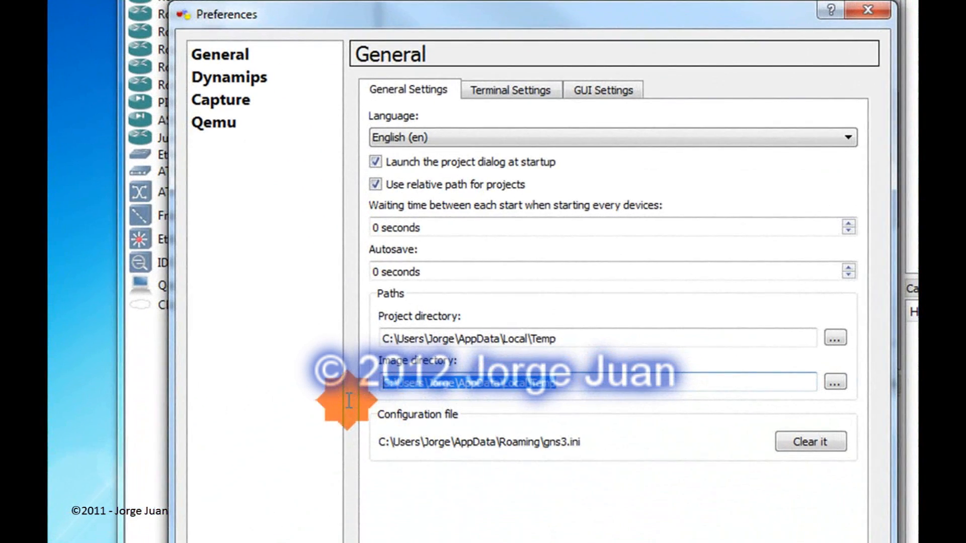
pyautogui.rightClick(400, 380)
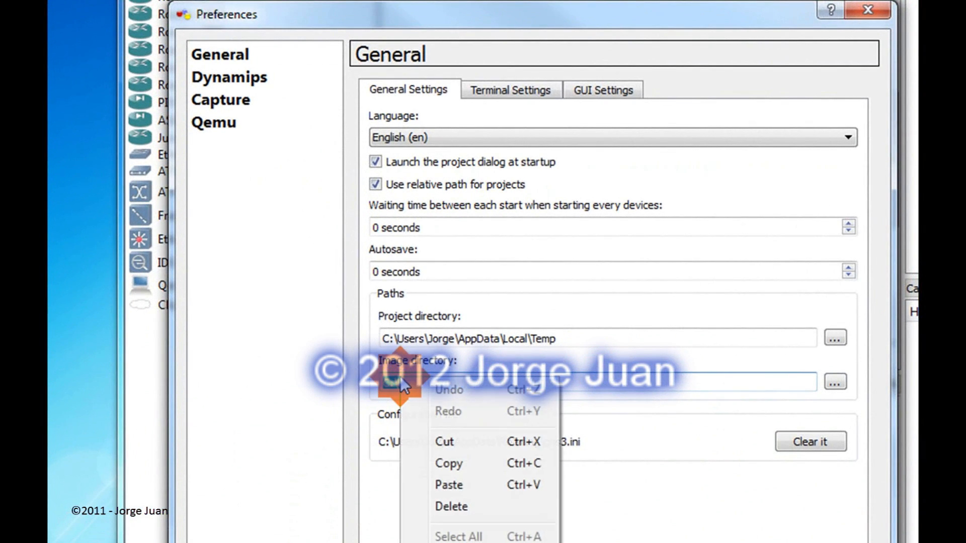
pyautogui.click(455, 481)
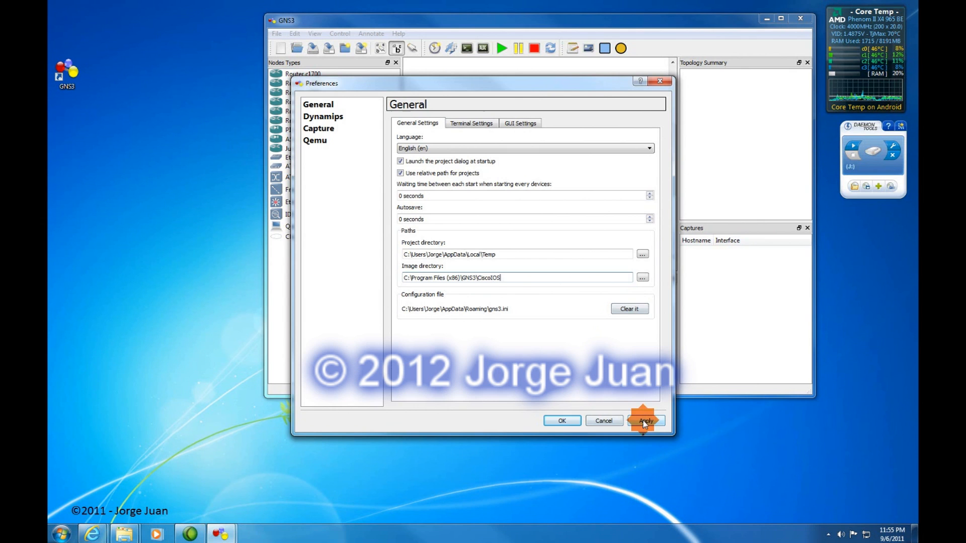
pyautogui.click(562, 421)
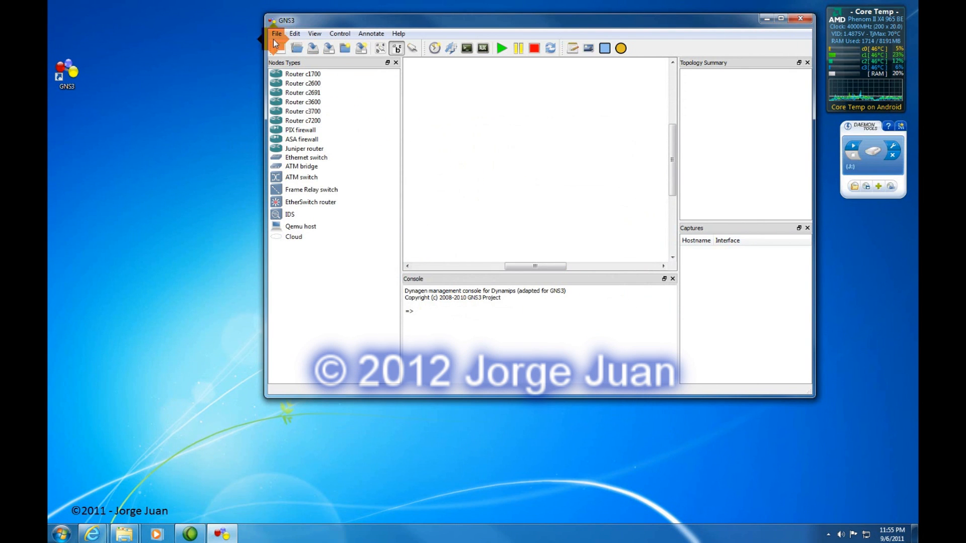
# Step: Open the IOS images and hypervisors settings and choose c1700-bk9no3r2sy7-mz.122-15.T.bin from the CiscoIOS folder as the image file
pyautogui.click(297, 35)
pyautogui.click(322, 97)
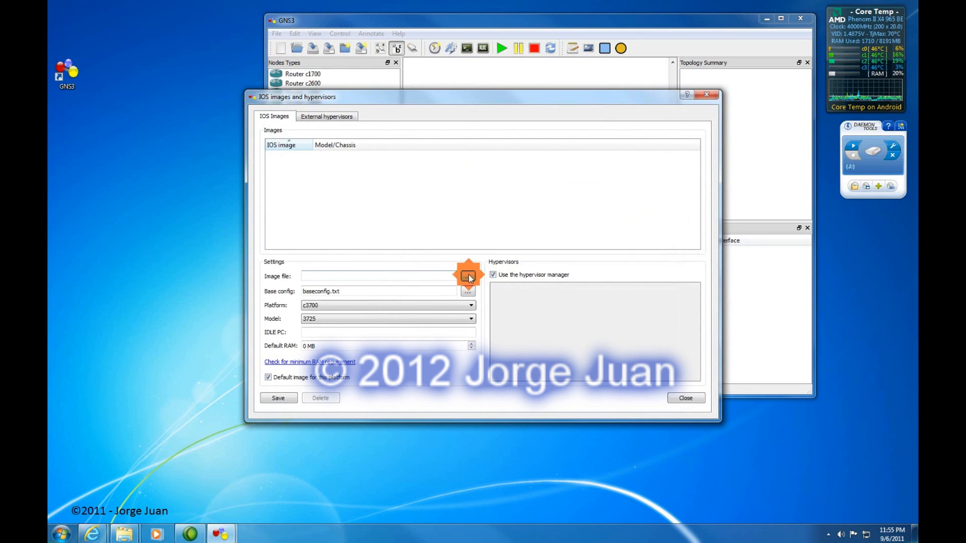
pyautogui.click(468, 276)
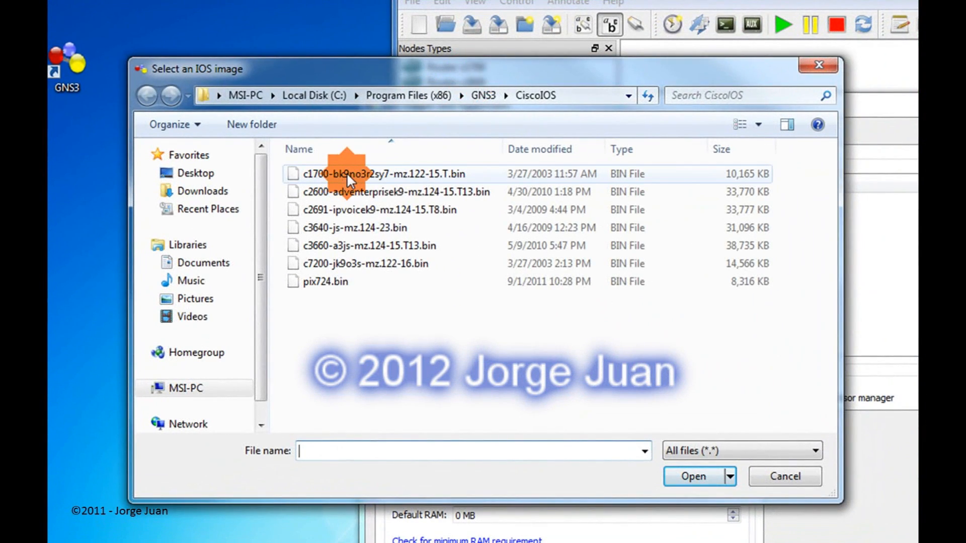
pyautogui.doubleClick(346, 173)
pyautogui.click(514, 449)
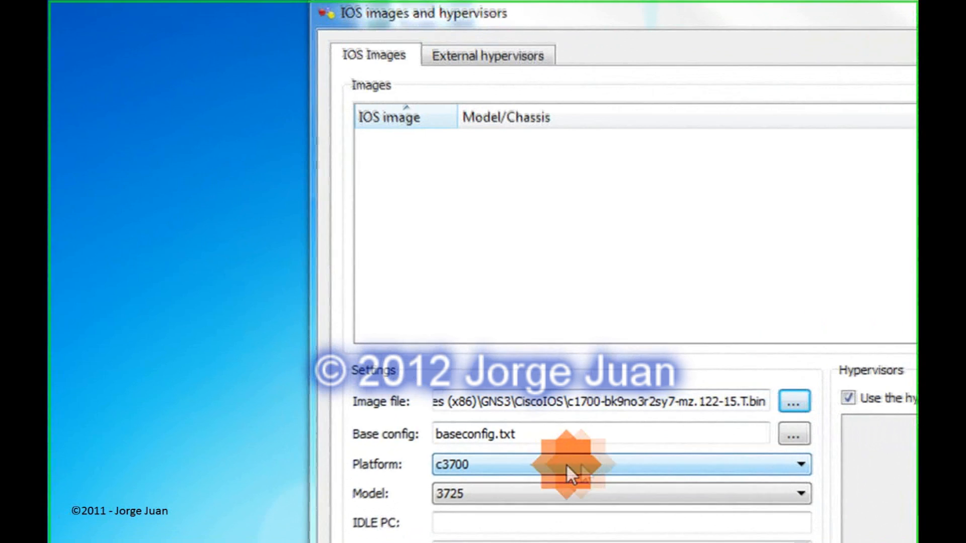
# Step: Set the c1700 image's platform to c1700 and its default RAM to 64 MB, and save it to the image list
pyautogui.click(692, 424)
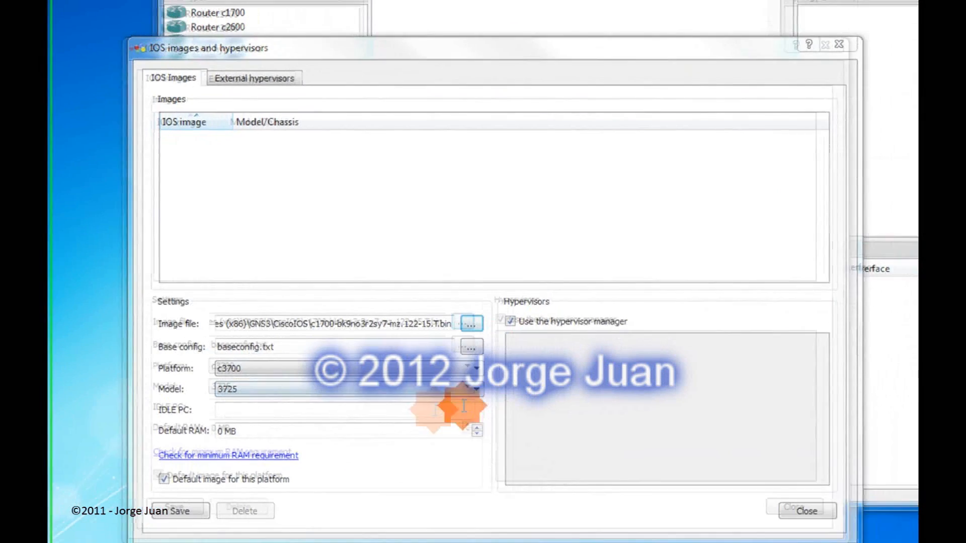
pyautogui.click(475, 368)
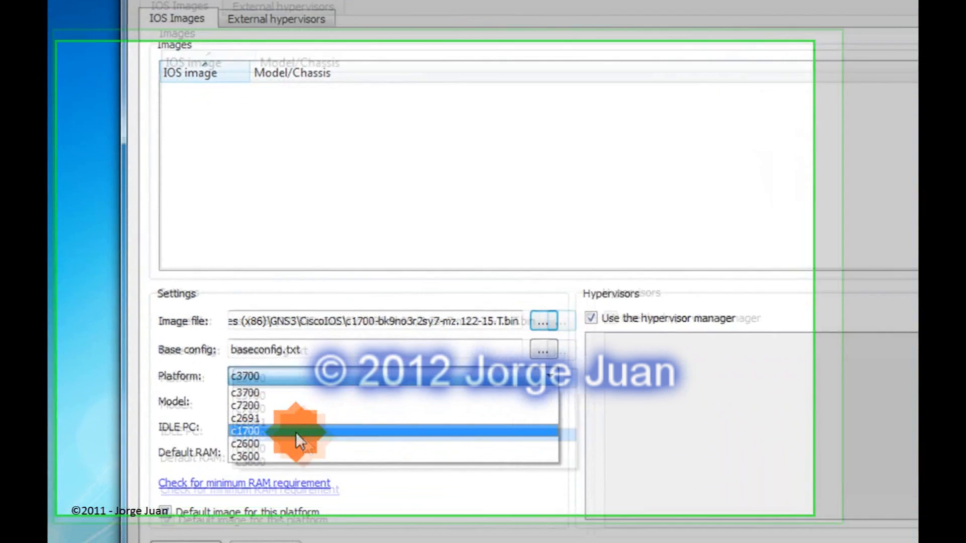
pyautogui.click(262, 408)
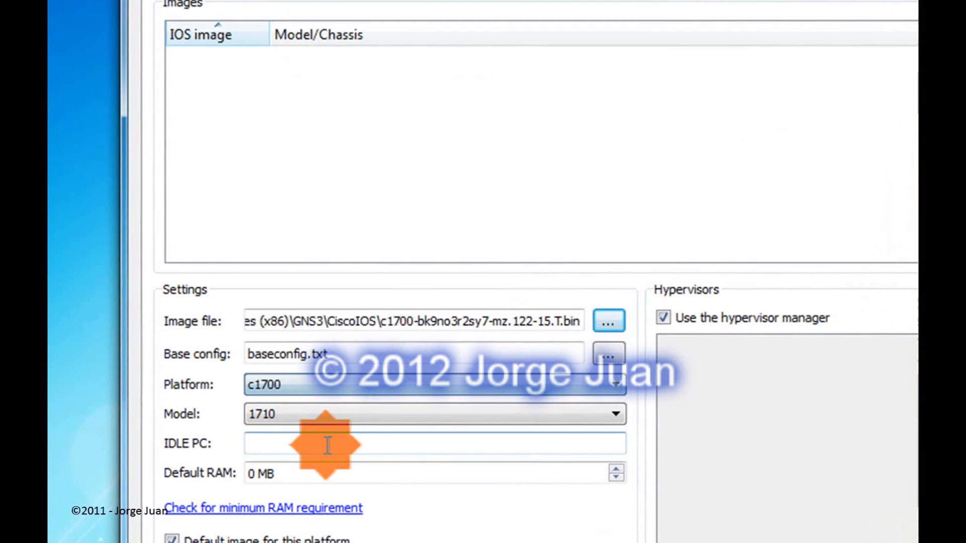
pyautogui.click(616, 469)
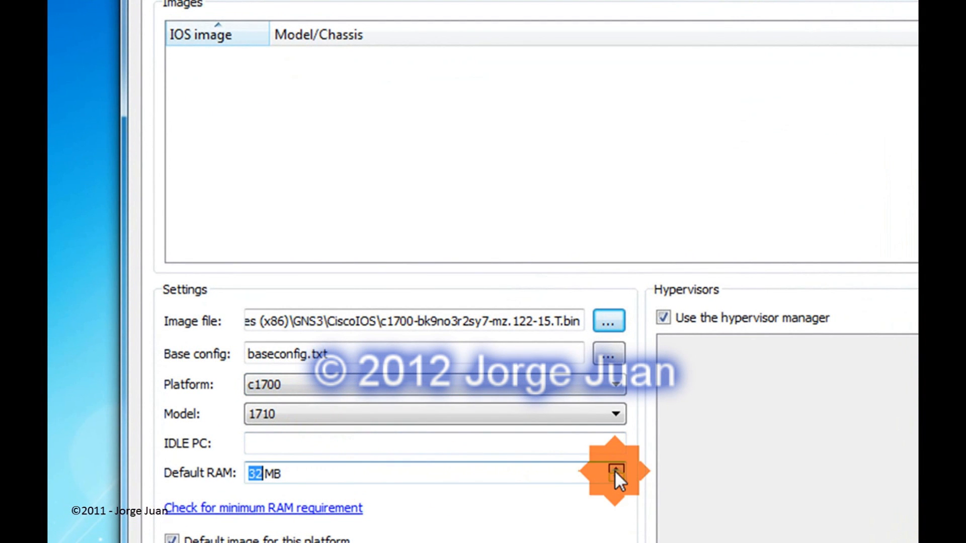
pyautogui.click(614, 470)
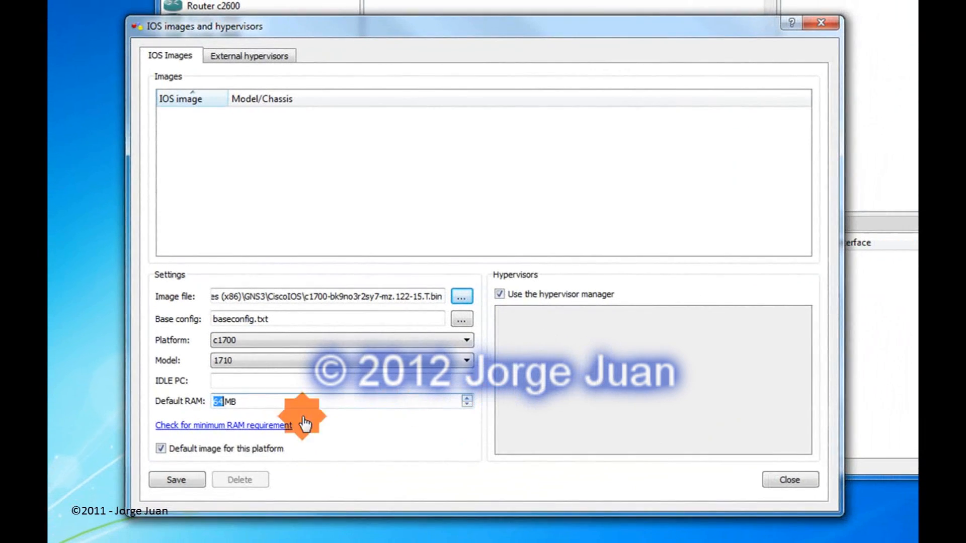
pyautogui.click(166, 482)
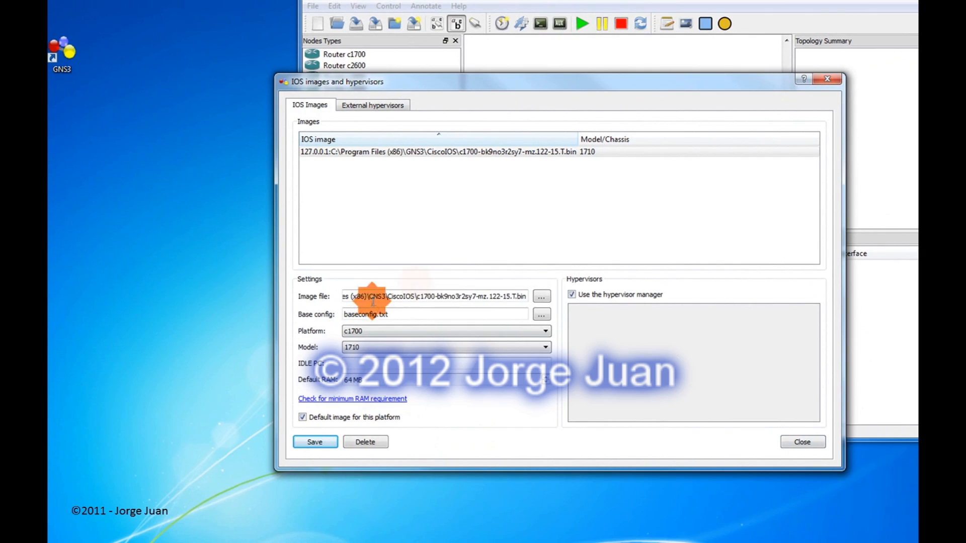
# Step: Add c2600-adventerprisek9-mz.124-15.T13.bin from the CiscoIOS folder to the IOS image list and save it
pyautogui.click(542, 298)
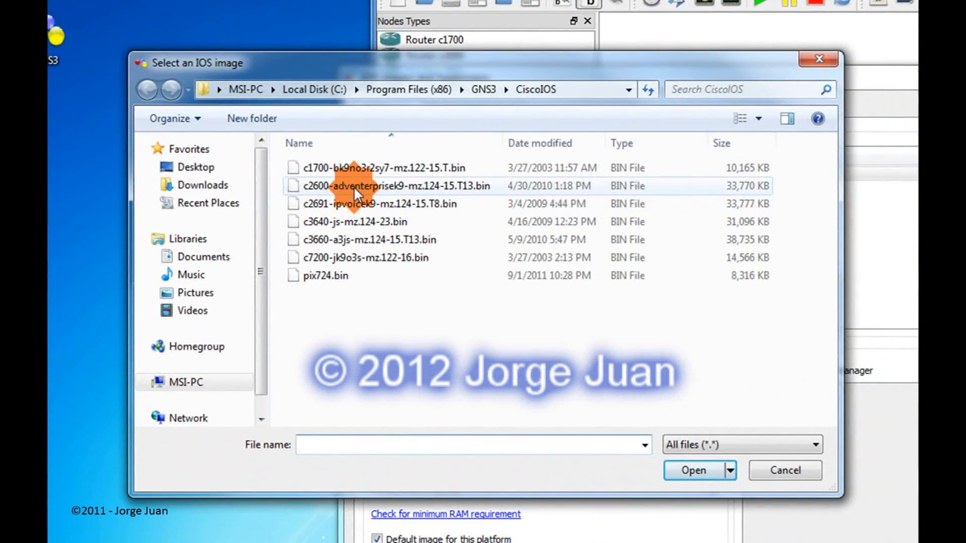
pyautogui.doubleClick(354, 186)
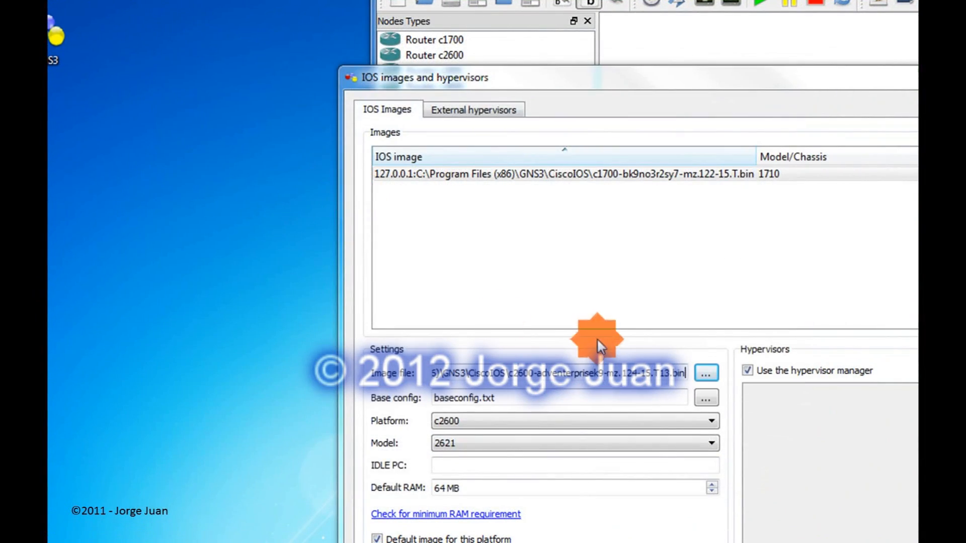
pyautogui.click(174, 479)
pyautogui.click(826, 188)
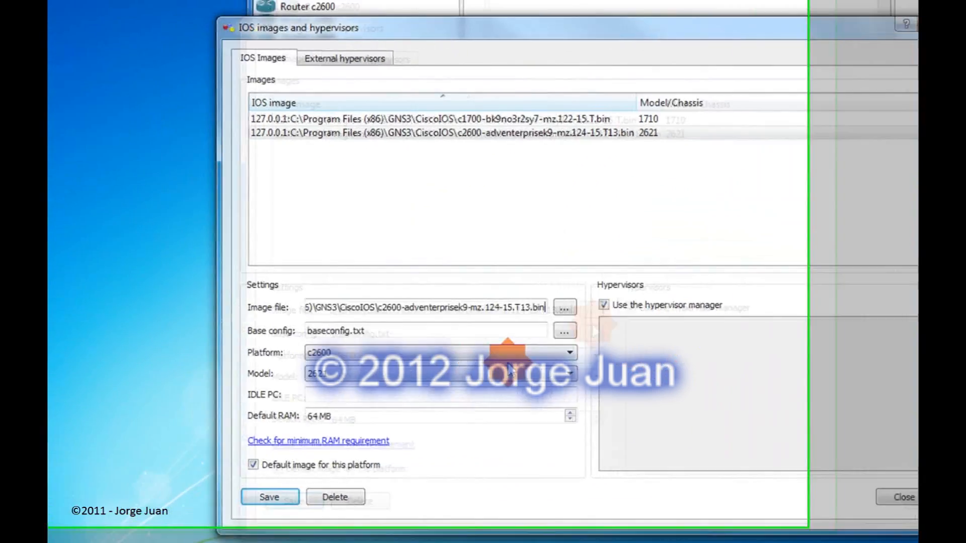
# Step: Add c2691-ipvoicek9-mz.124-15.T8.bin from the CiscoIOS folder to the IOS image list and save it
pyautogui.click(564, 307)
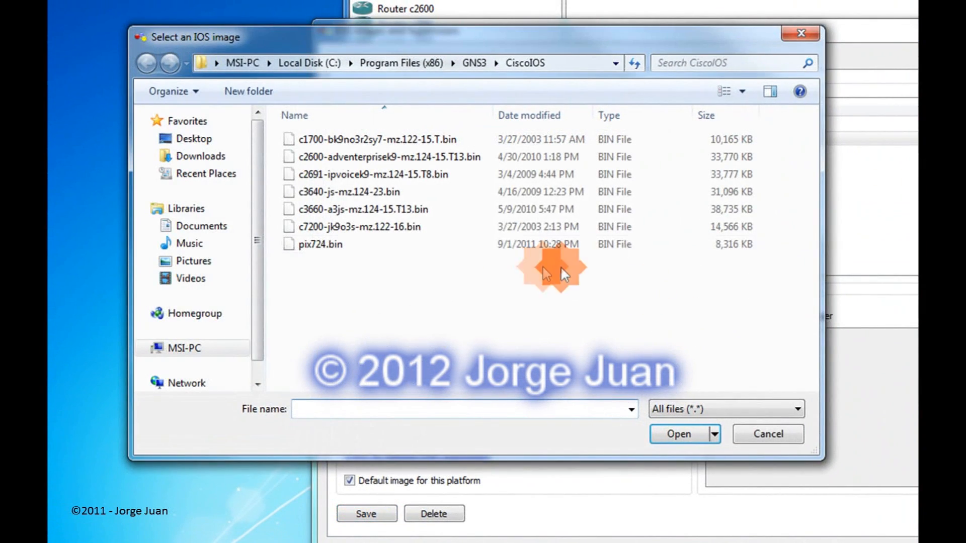
pyautogui.doubleClick(368, 176)
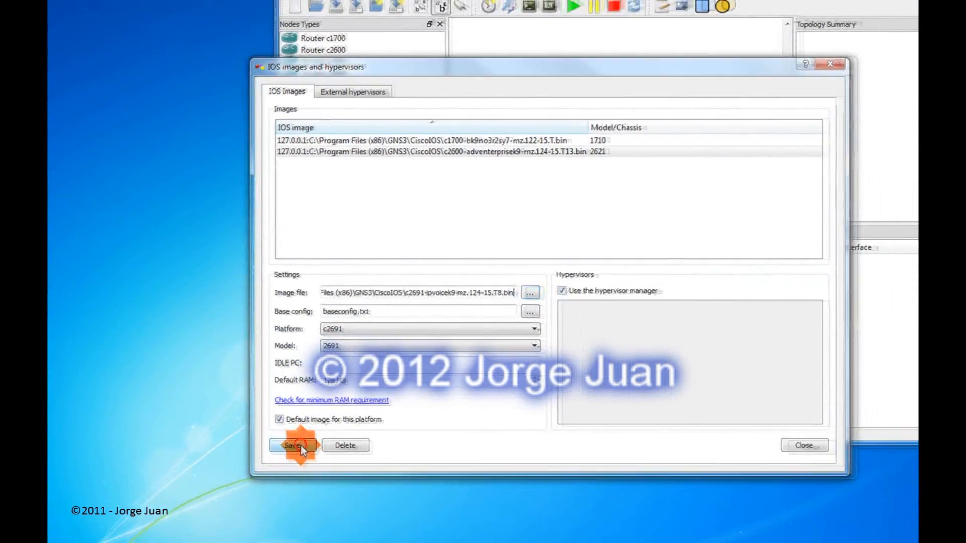
pyautogui.click(374, 514)
# Step: Add c3640-js-mz.124-23.bin from the CiscoIOS folder to the IOS image list and save it
pyautogui.click(526, 291)
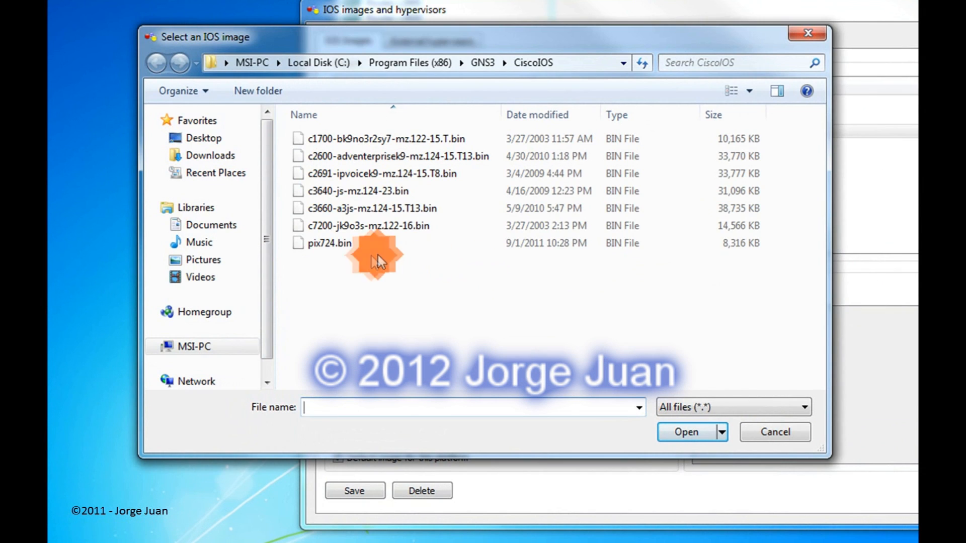
pyautogui.doubleClick(350, 191)
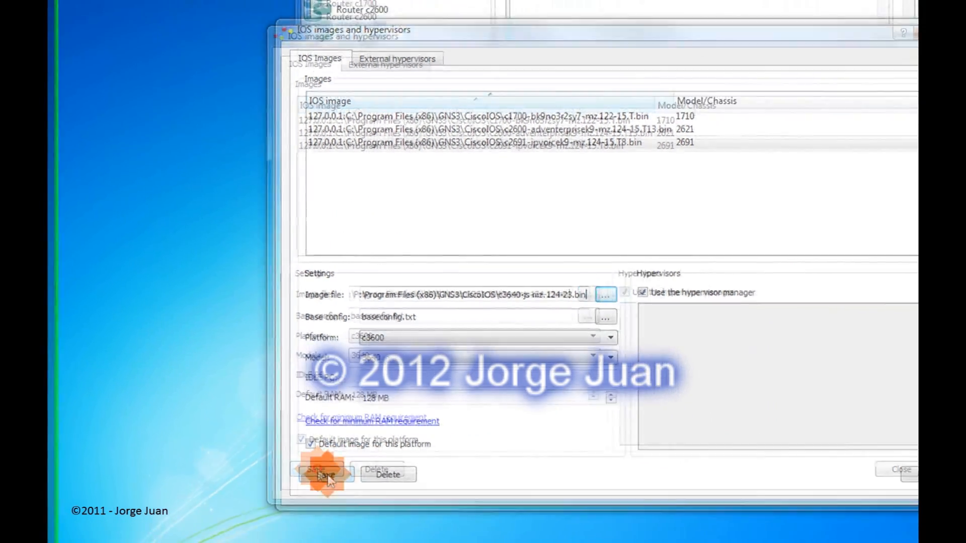
pyautogui.click(355, 490)
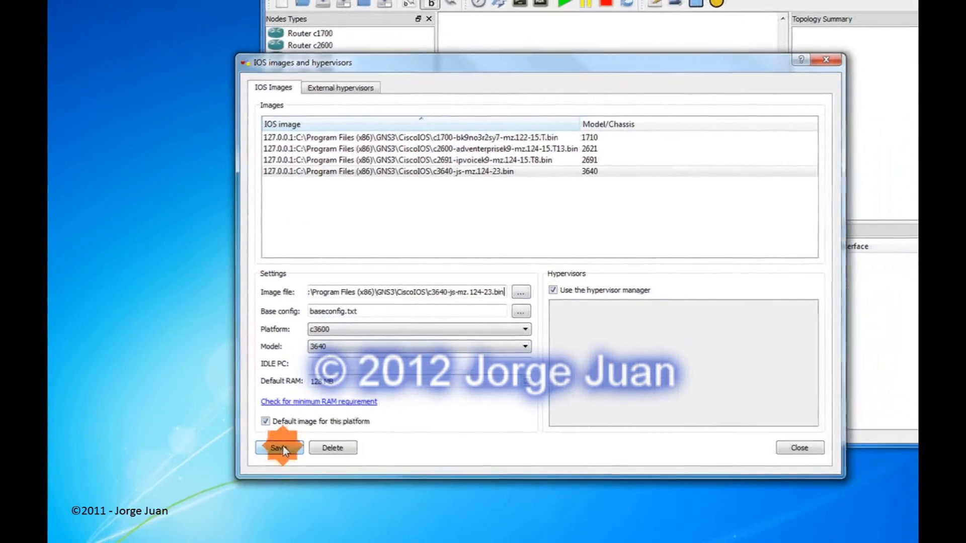
# Step: Add c7200-jk9o3s-mz.122-16.bin to the IOS image list, save it, and close the IOS images and hypervisors dialog
pyautogui.click(523, 291)
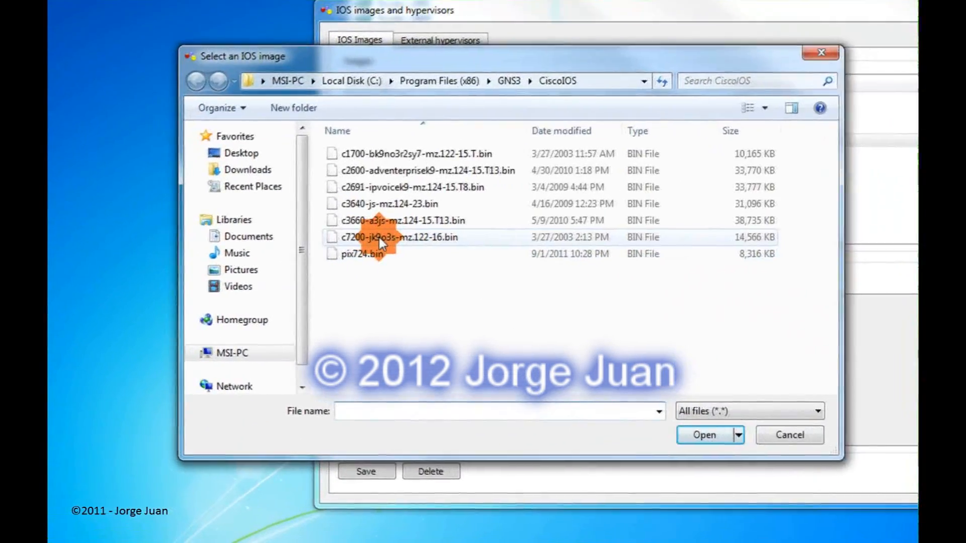
pyautogui.doubleClick(378, 237)
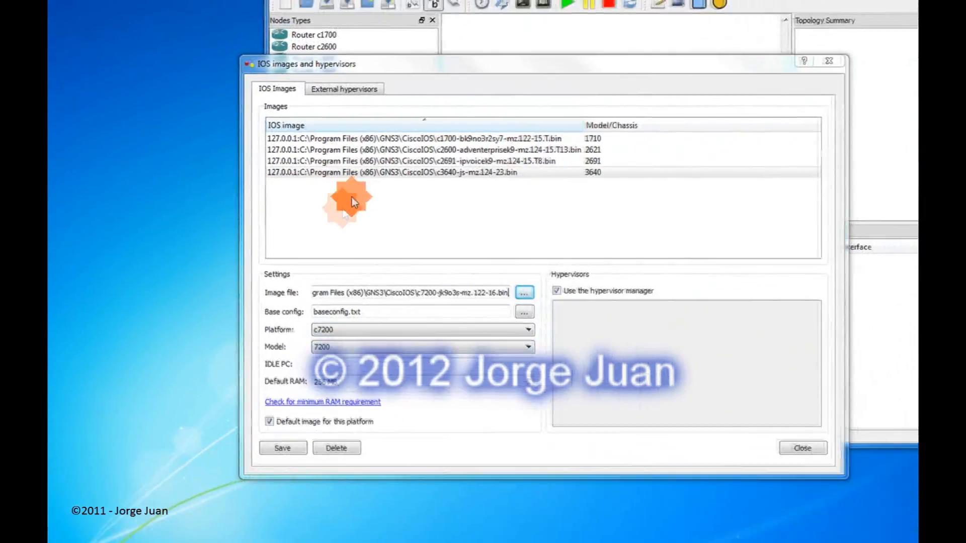
pyautogui.click(281, 448)
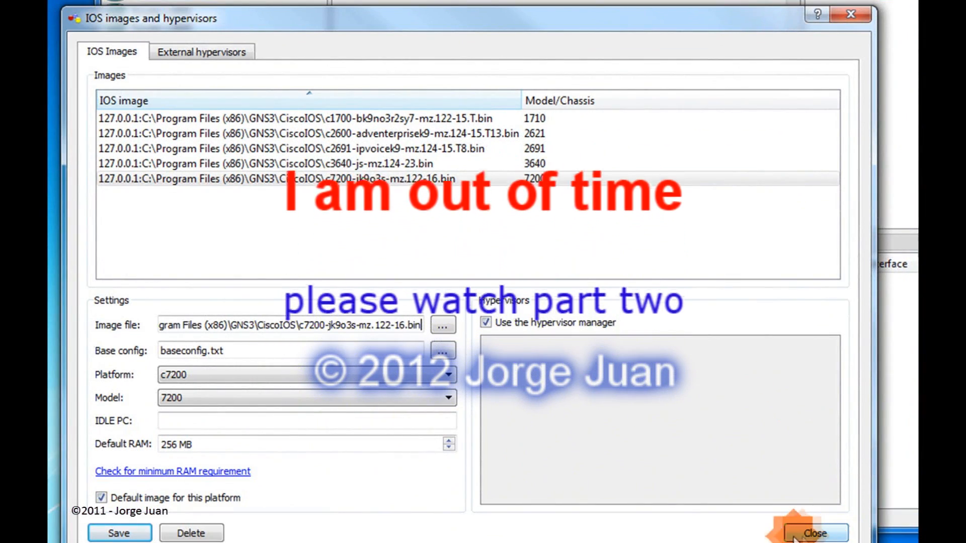
pyautogui.click(816, 533)
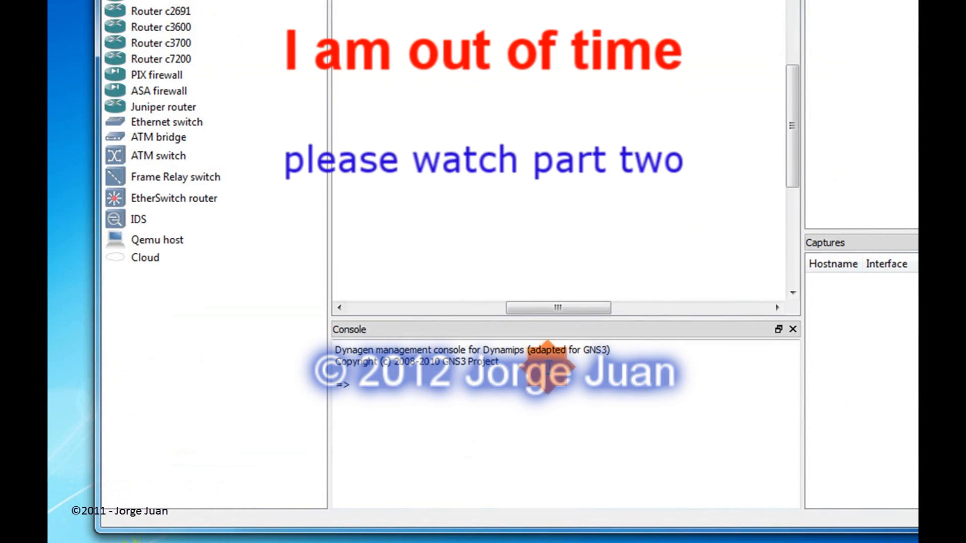